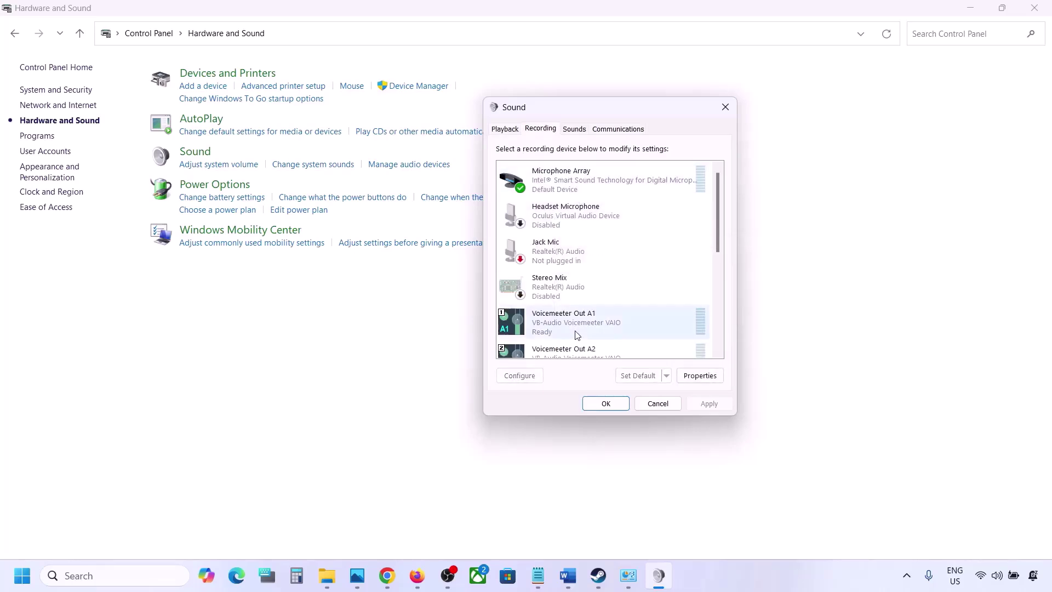
Review the Playback devices list and close the Sound dialog, leaving recording devices disabled
left_click(503, 130)
left_click(725, 107)
right_click(21, 588)
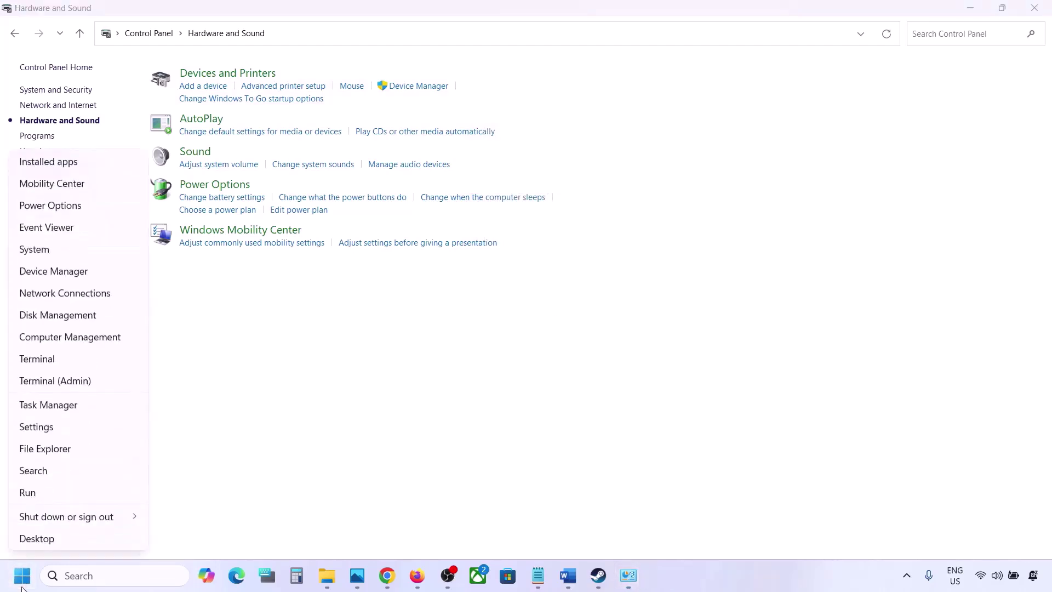
Open Device Manager and expand Sound, video and game controllers
left_click(57, 272)
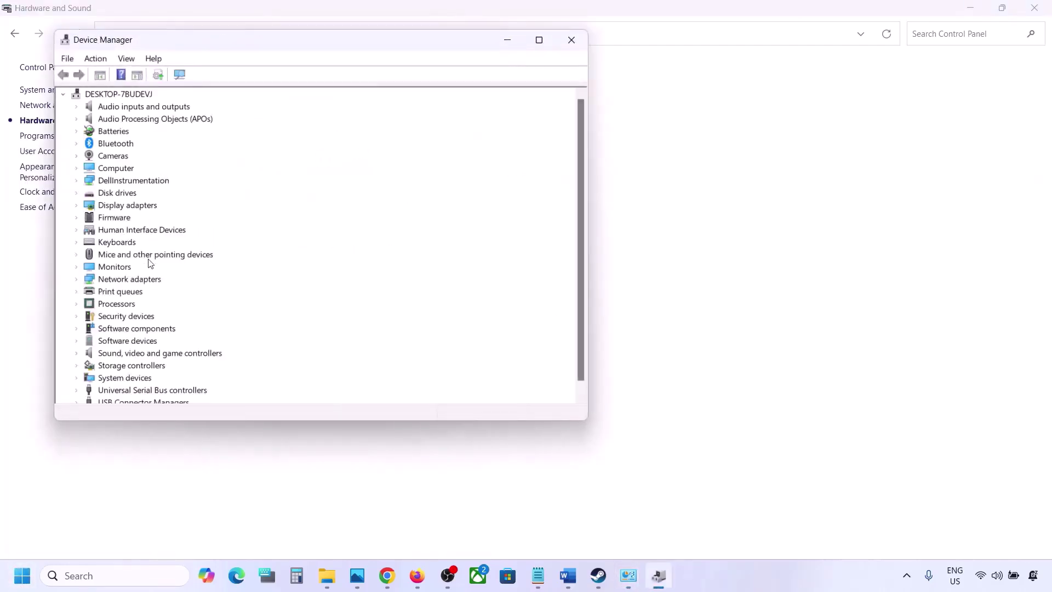
scroll(149, 263, "down", 1)
left_click(77, 341)
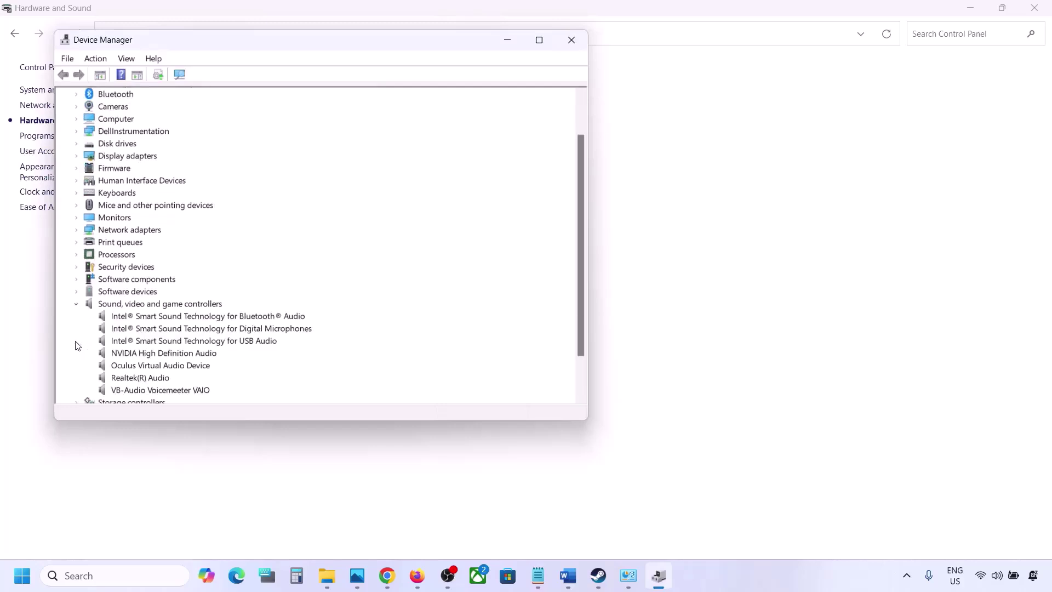
scroll(138, 329, "down", 3)
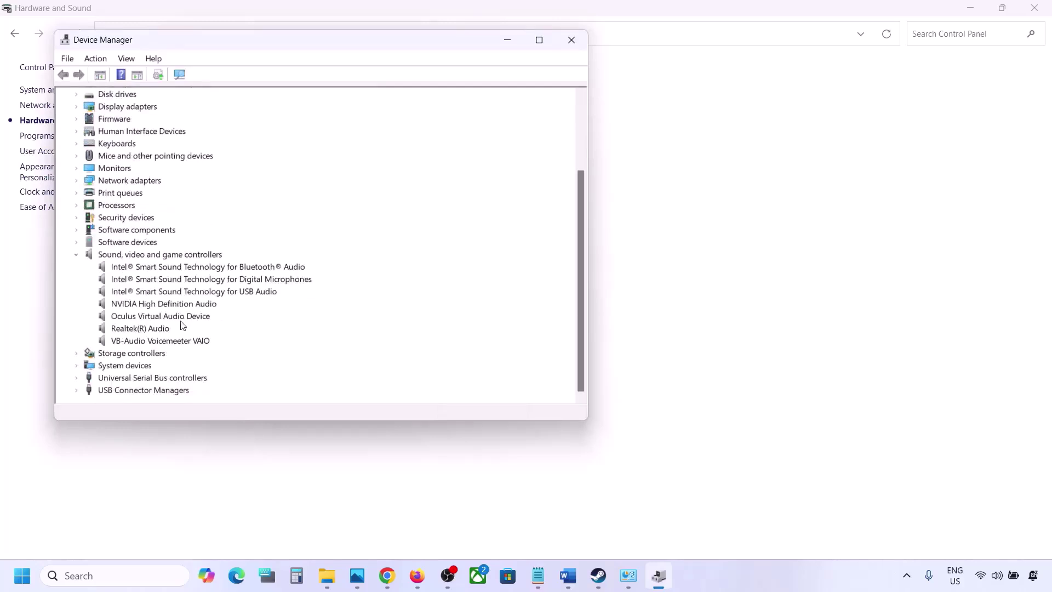
left_click(145, 331)
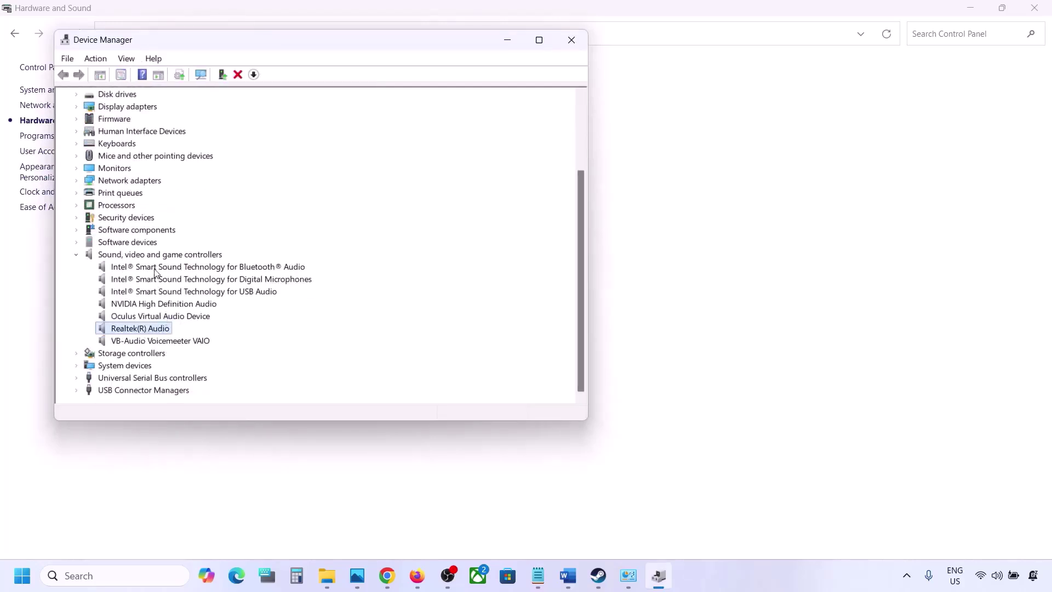
Disable the VB-Audio Voicemeeter VAIO and Oculus Virtual Audio Device controllers
left_click(144, 342)
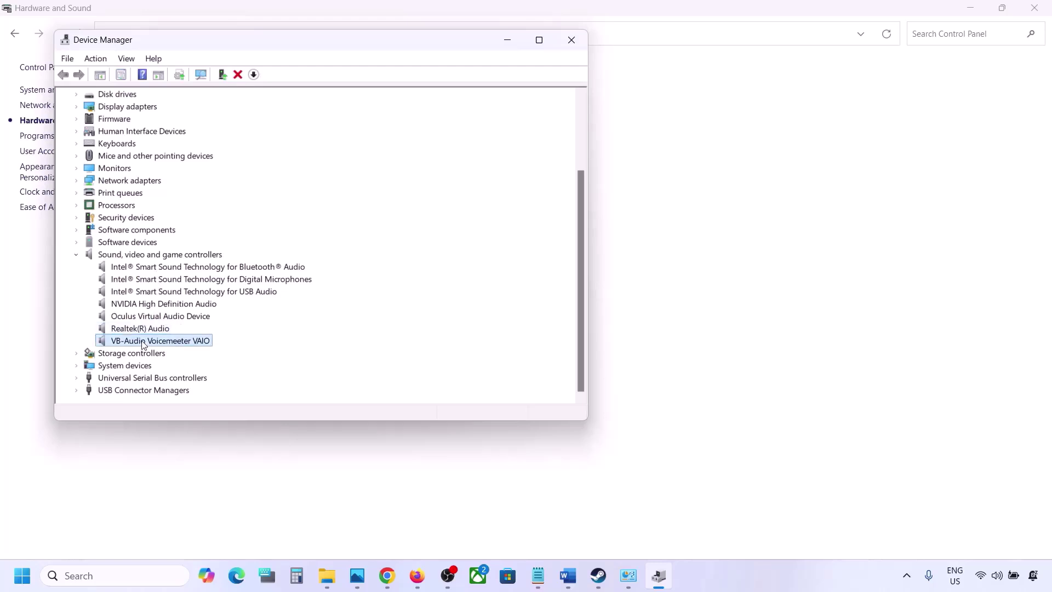
right_click(144, 344)
left_click(174, 364)
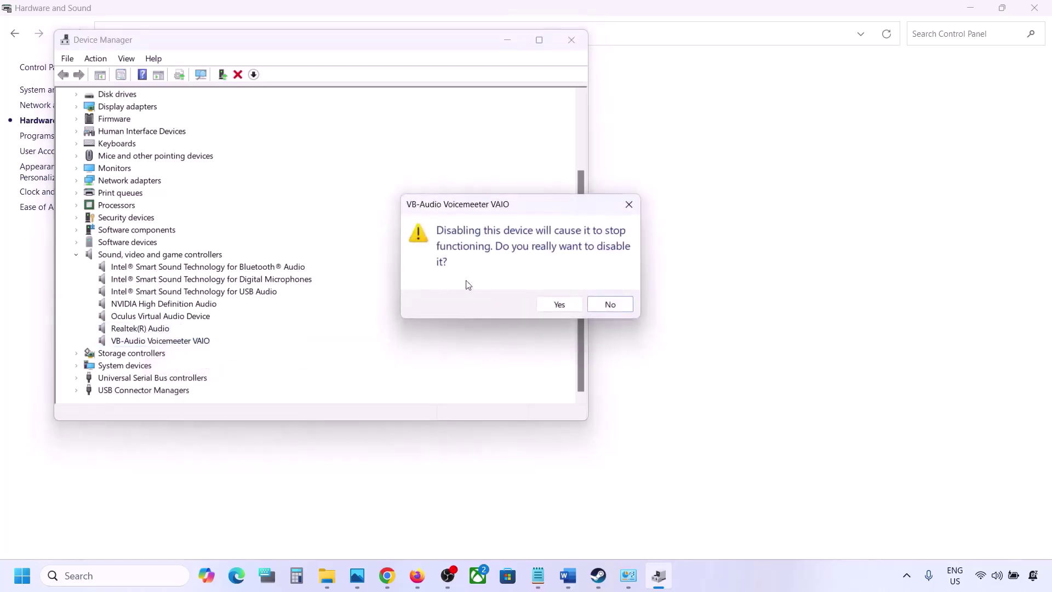
left_click(545, 307)
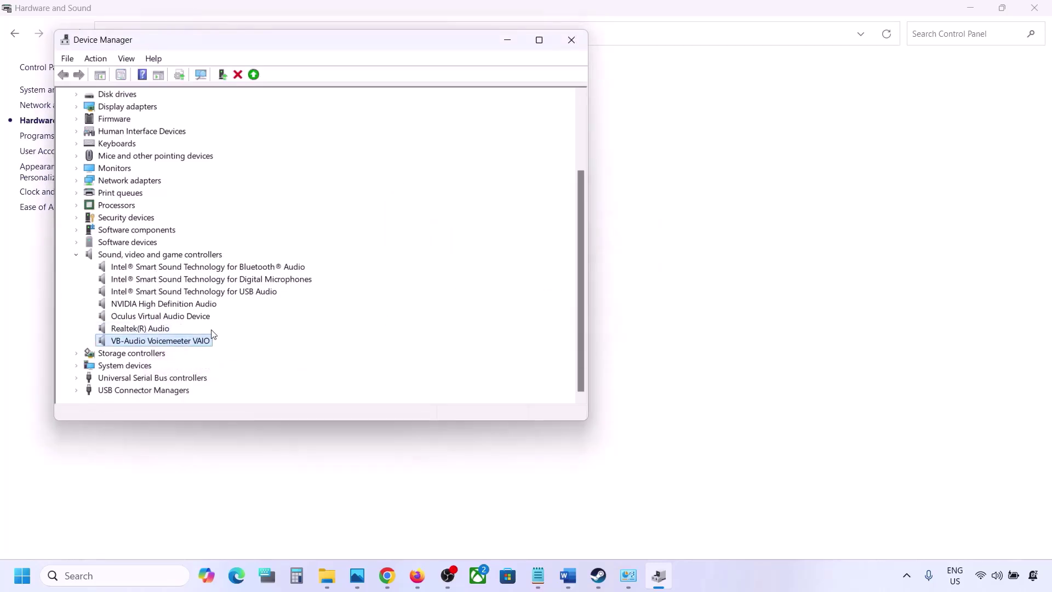
scroll(177, 356, "down", 1)
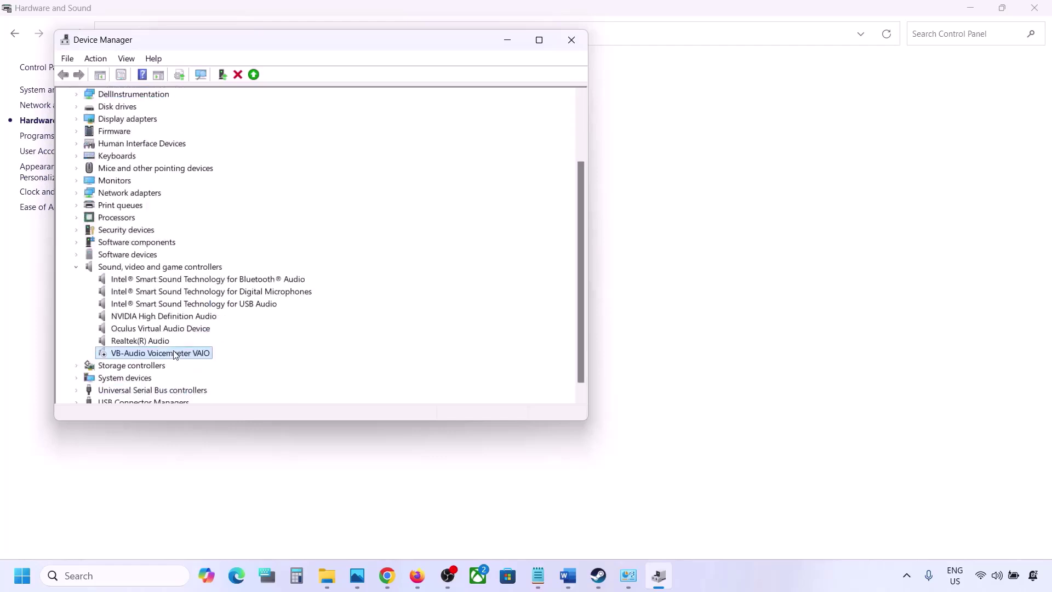
left_click(149, 331)
right_click(150, 331)
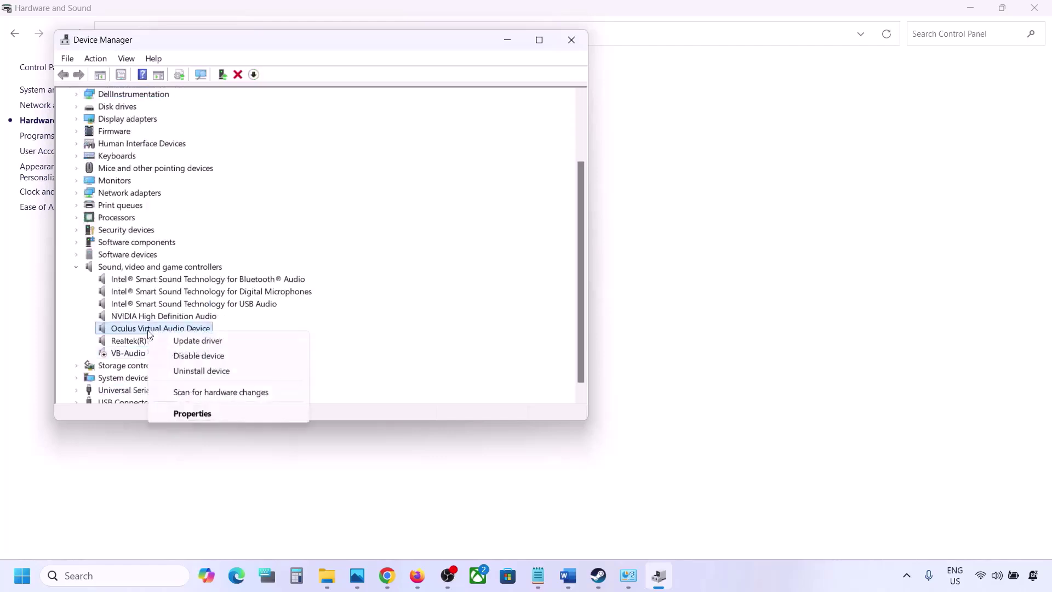
left_click(196, 355)
left_click(548, 303)
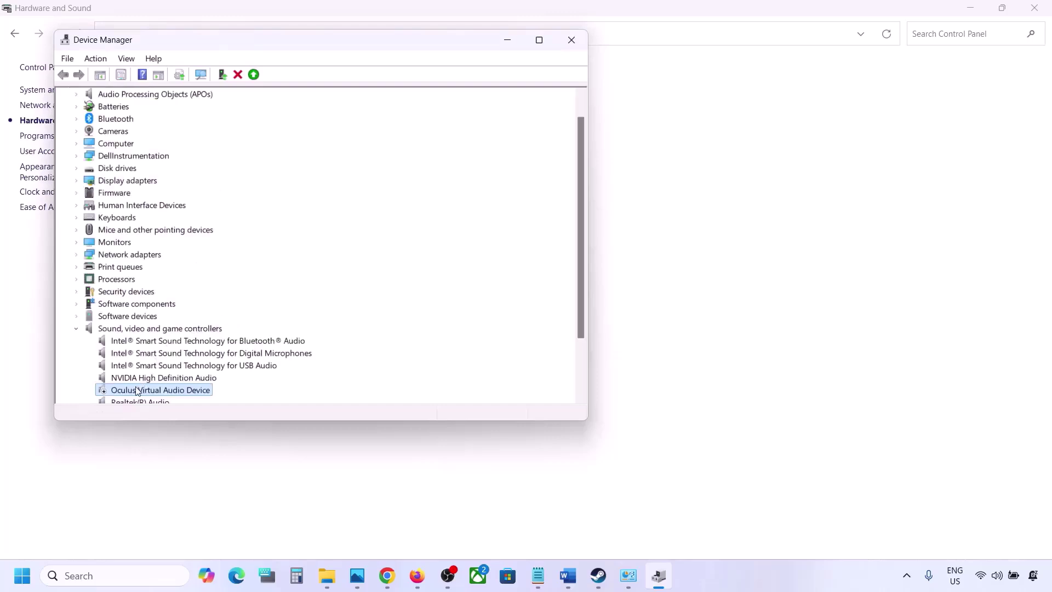
Disable NVIDIA High Definition Audio and Intel Bluetooth Audio
left_click(139, 379)
right_click(140, 381)
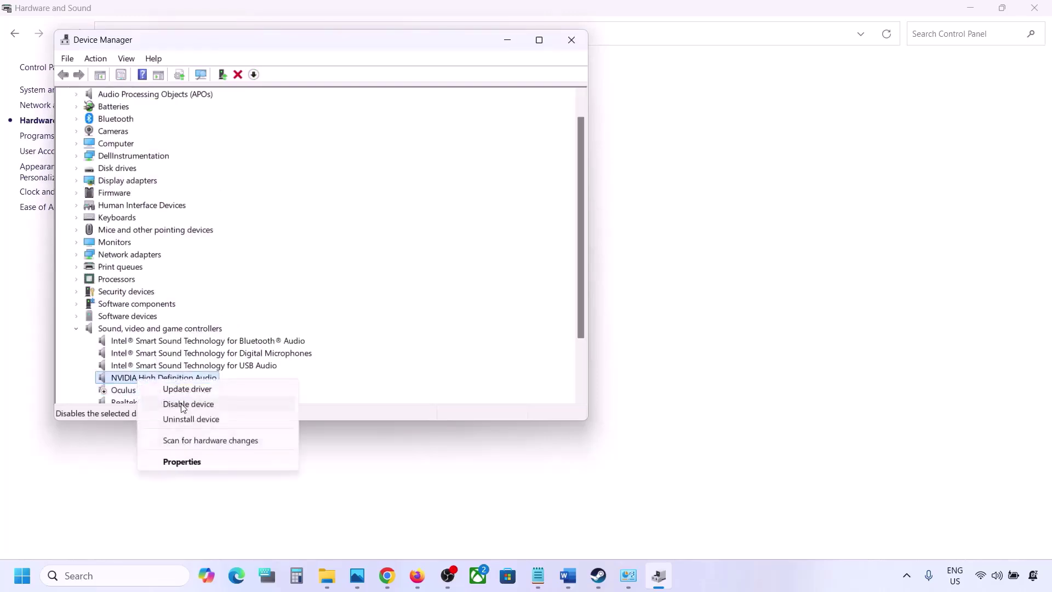
left_click(184, 404)
left_click(545, 304)
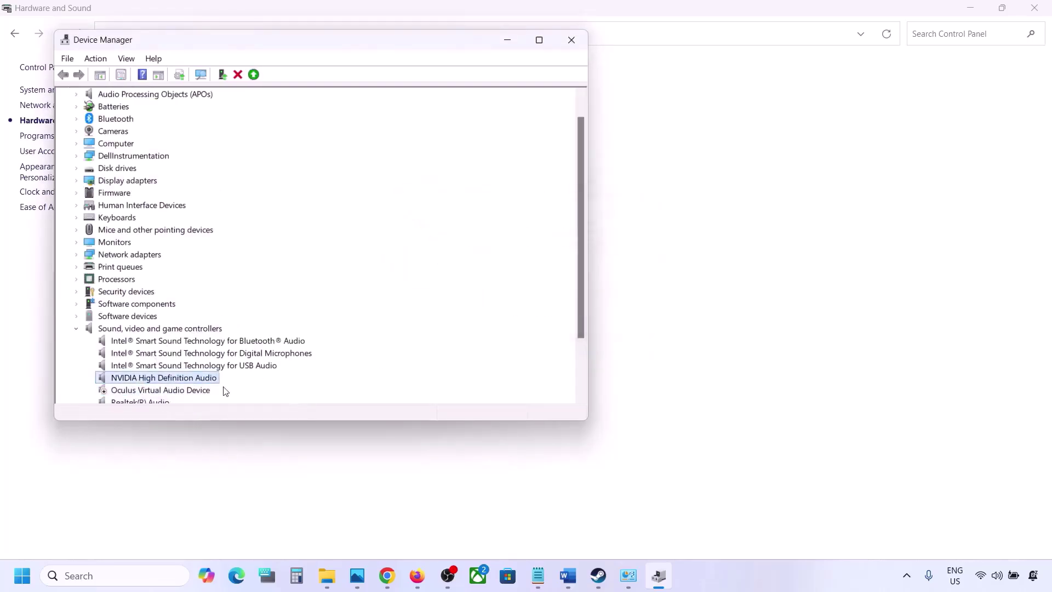
scroll(223, 393, "down", 2)
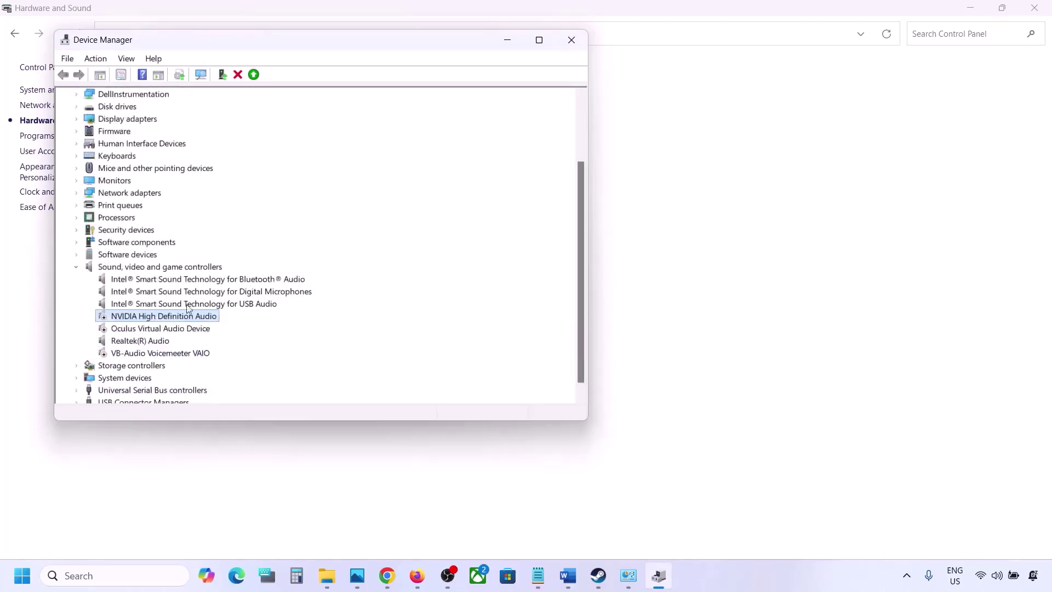
left_click(160, 281)
right_click(160, 280)
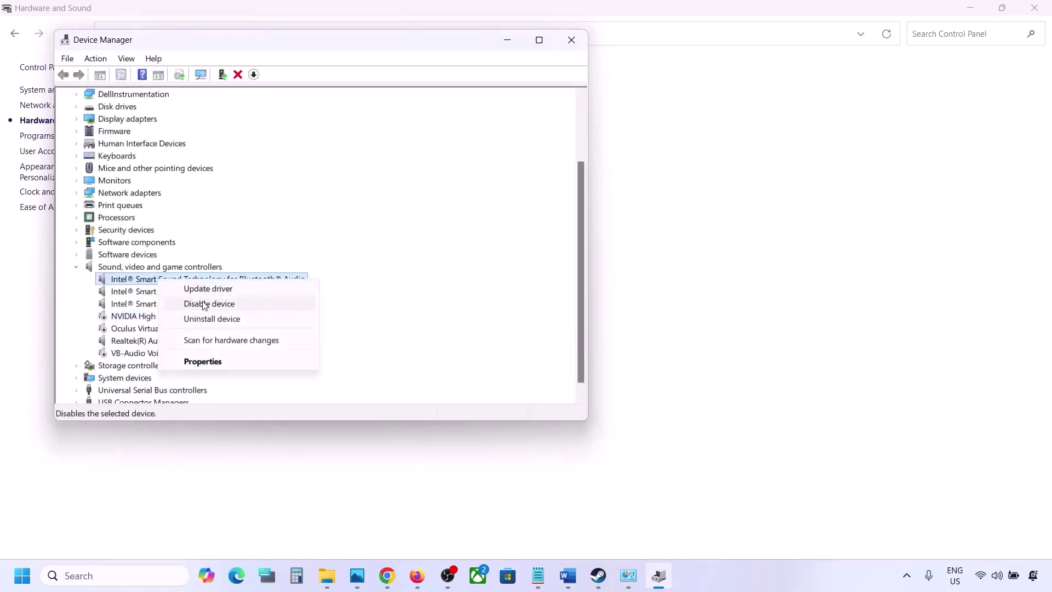
left_click(204, 305)
left_click(554, 305)
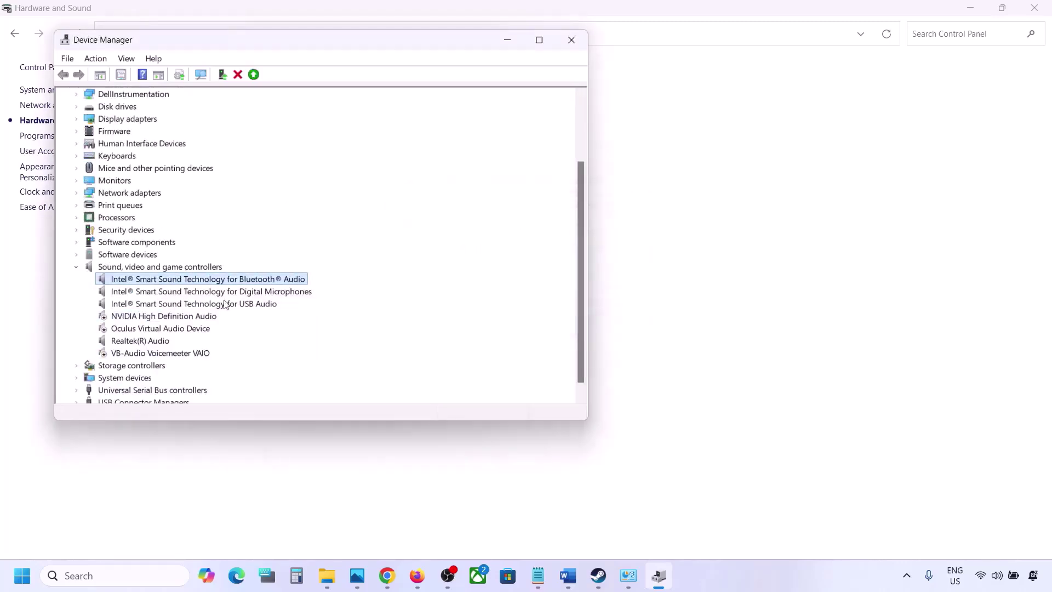
Disable Intel Digital Microphones, declining the prompt to restart now
scroll(225, 306, "down", 2)
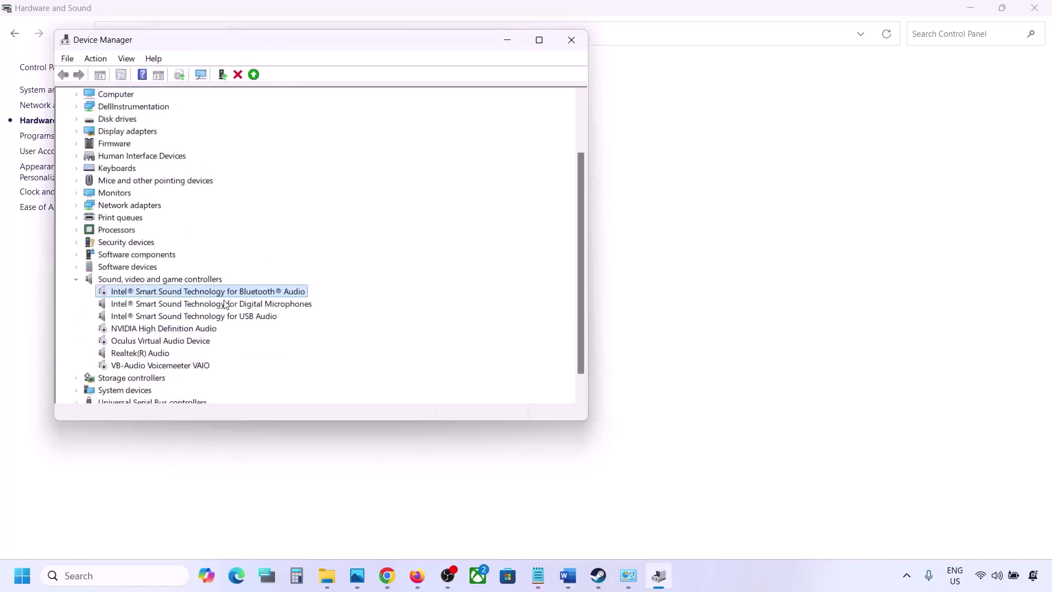
left_click(177, 305)
right_click(177, 305)
left_click(219, 329)
left_click(559, 304)
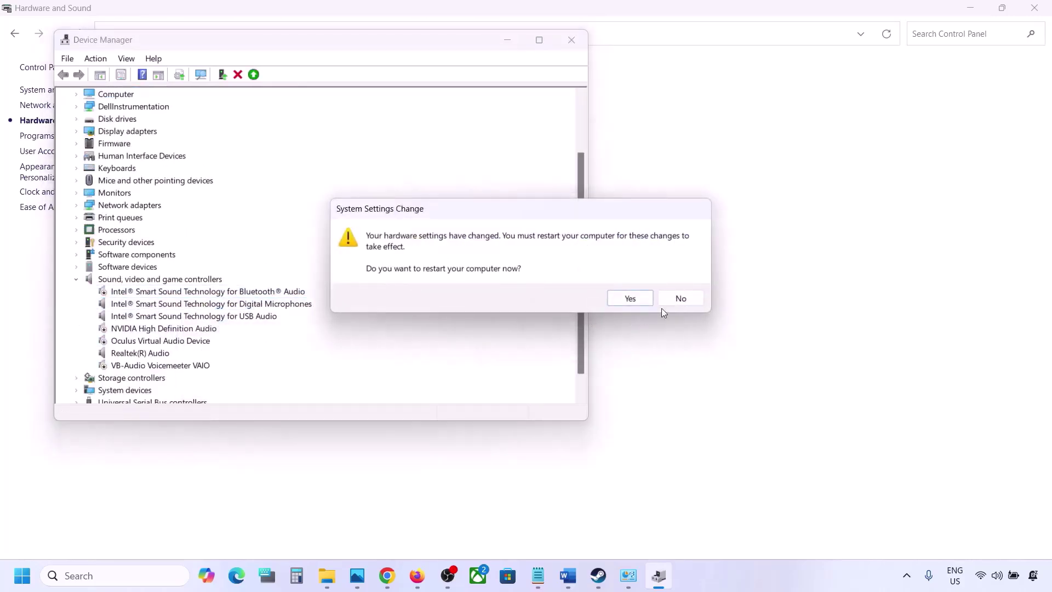
left_click(678, 302)
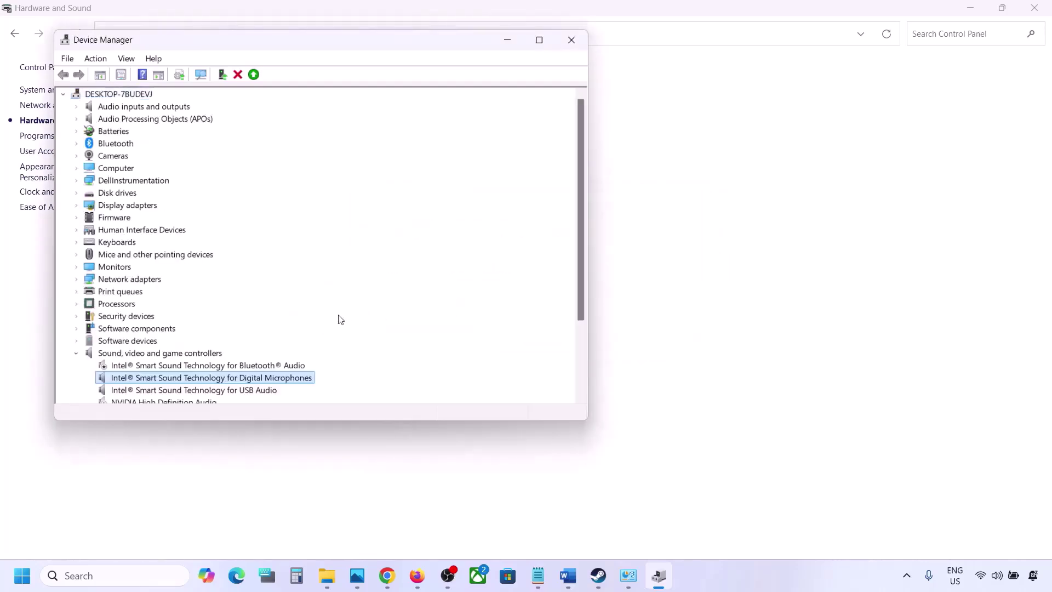
Disable the Intel USB Audio device
scroll(233, 347, "down", 2)
left_click(152, 318)
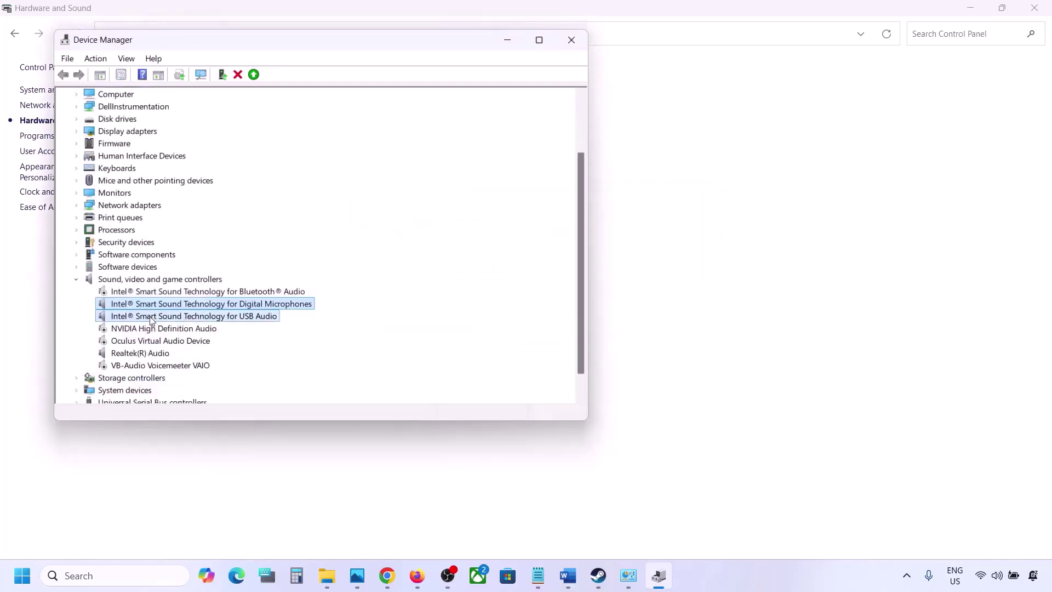
right_click(154, 318)
left_click(189, 341)
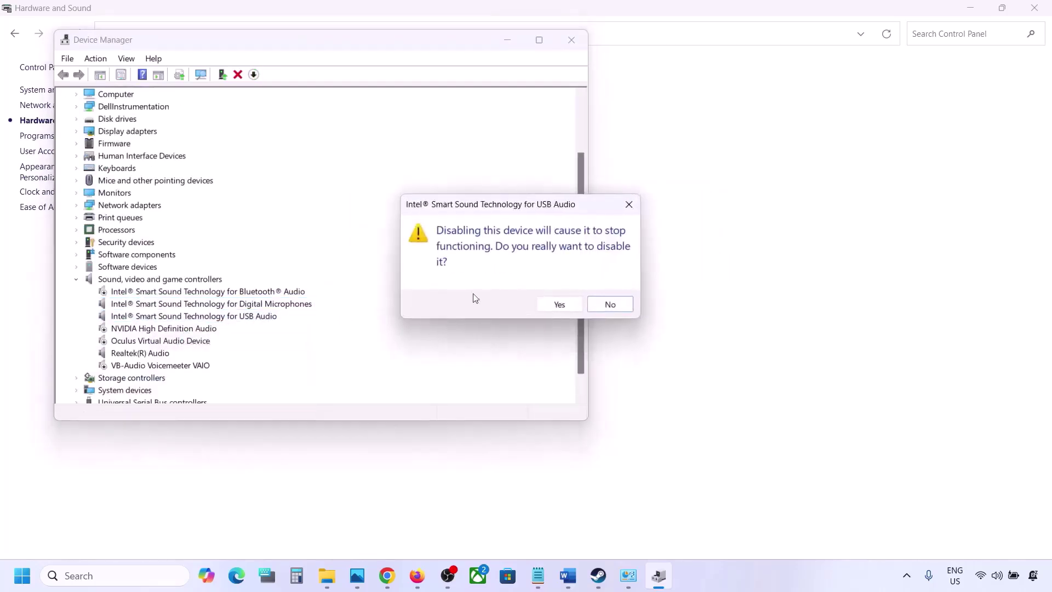
left_click(558, 304)
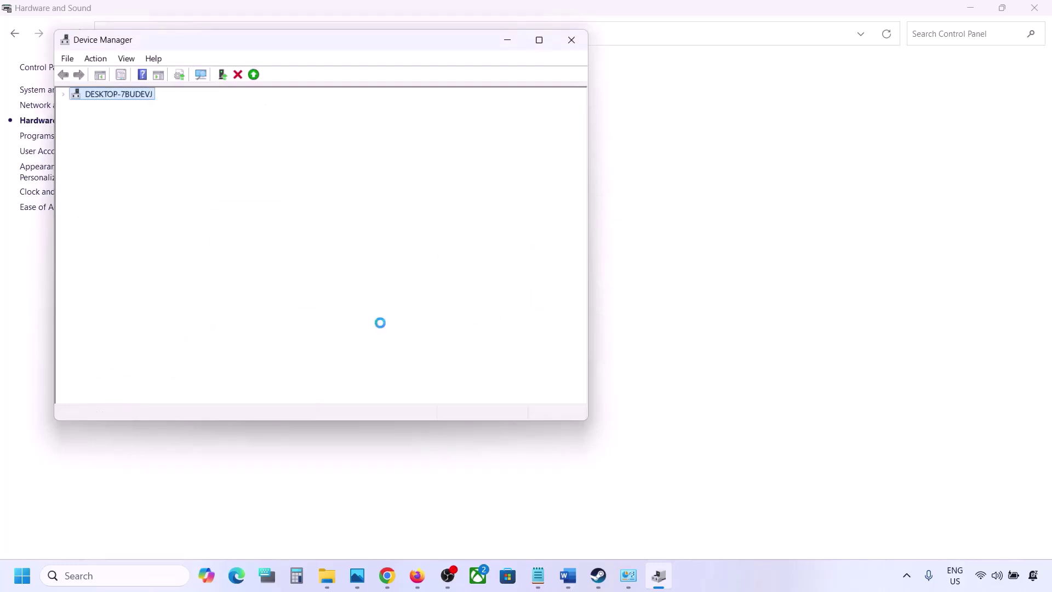
Leave Realtek(R) Audio enabled and close Device Manager
scroll(287, 345, "down", 3)
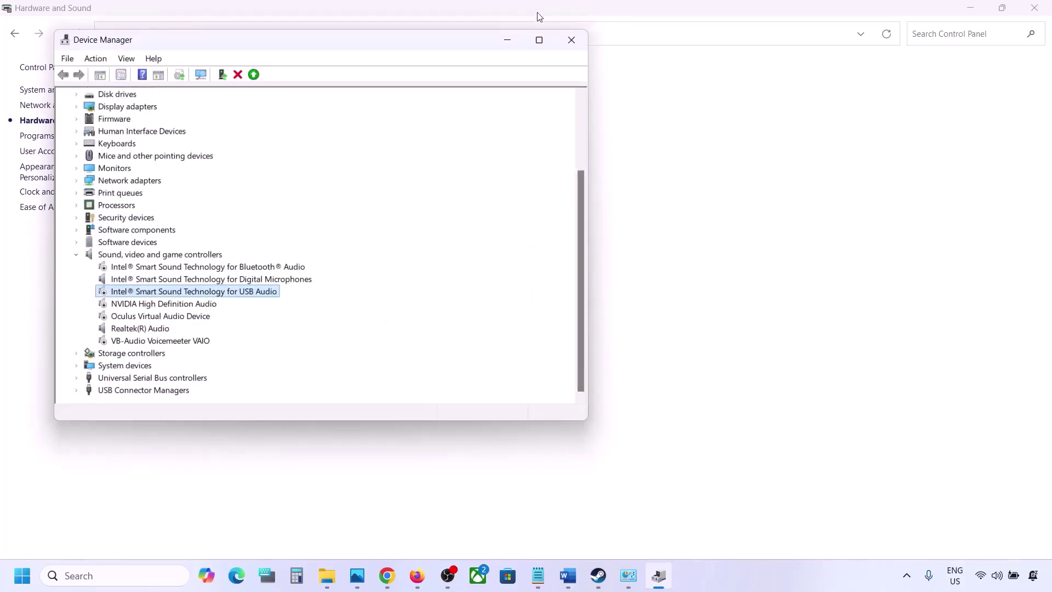
left_click(122, 327)
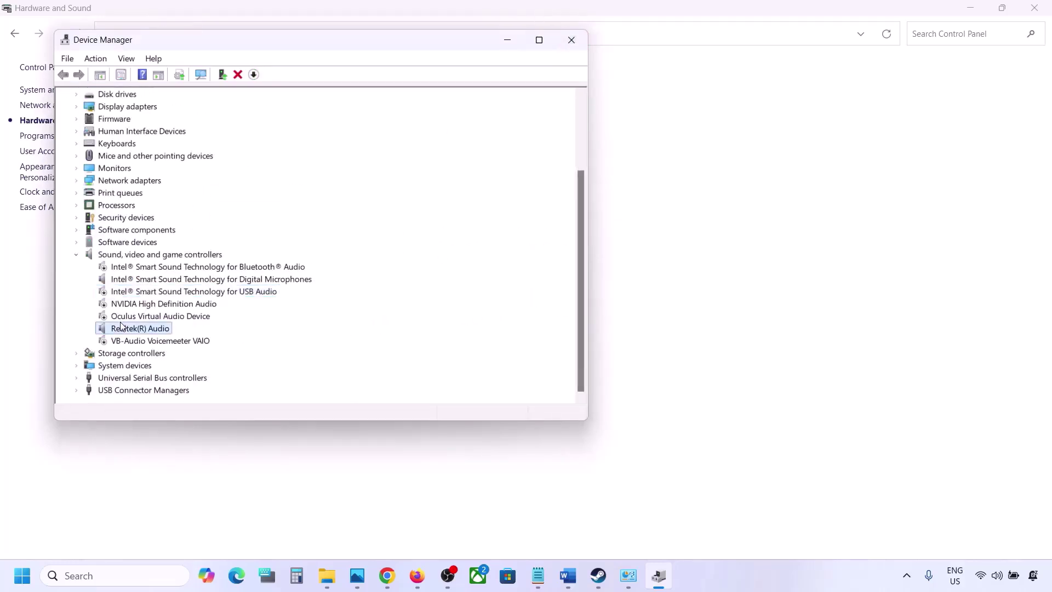
right_click(140, 331)
left_click(214, 319)
left_click(571, 42)
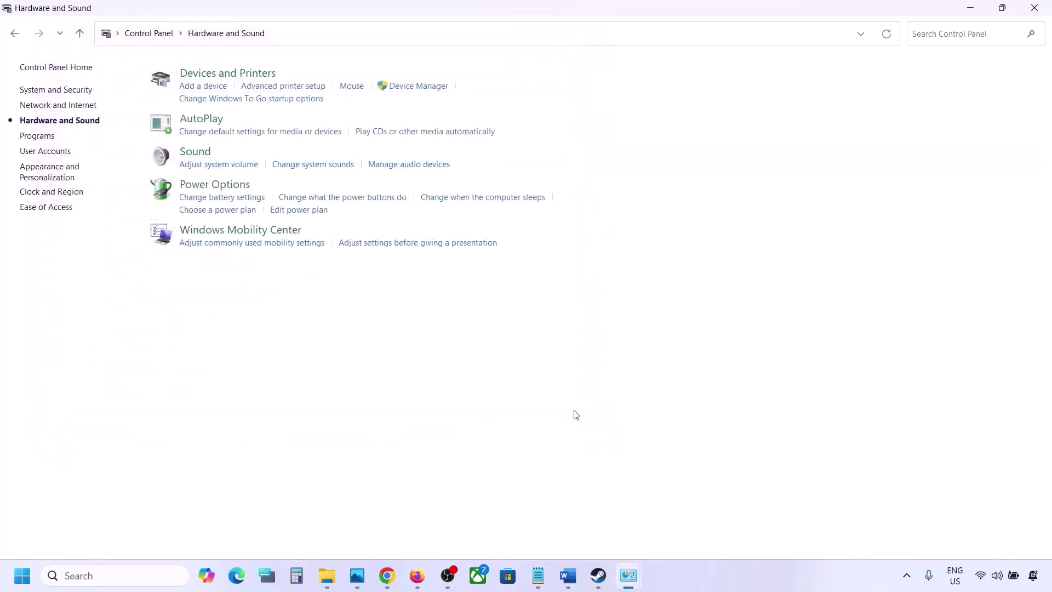
Return to the Word step list and locate Step 8, Uncheck Handsfree Telephony
left_click(570, 576)
scroll(453, 460, "down", 3)
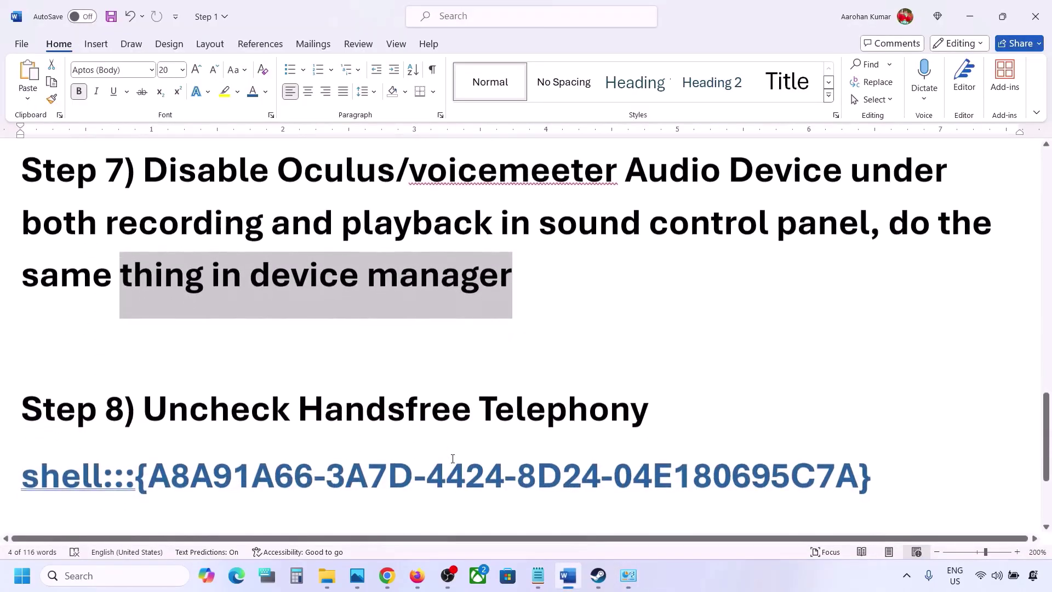
scroll(399, 446, "down", 1)
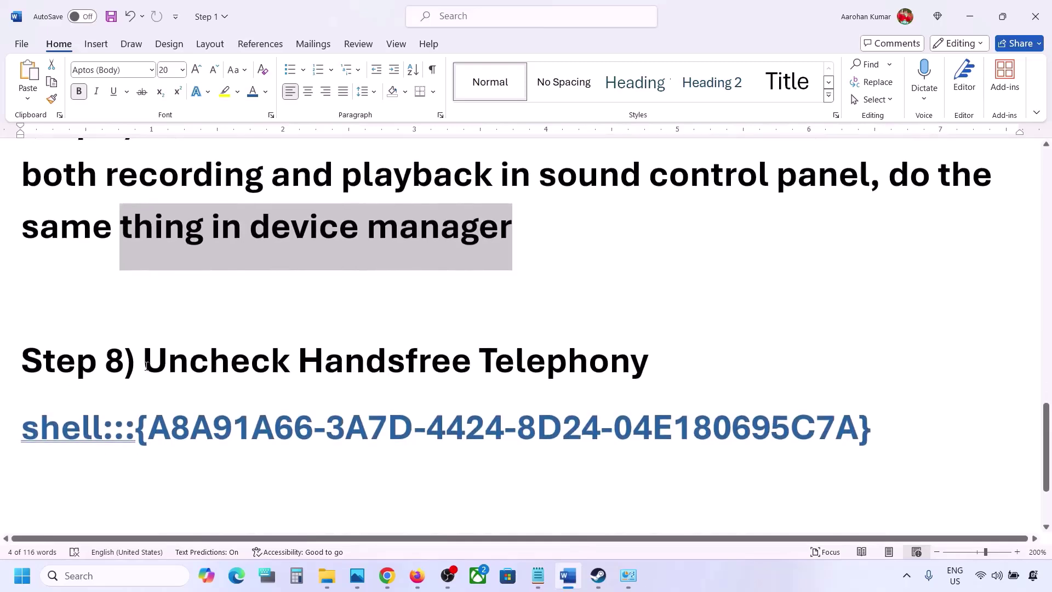
left_click_drag(146, 366, 642, 359)
left_click(902, 427)
Copy the Step 8 shell::: command line from the Word document
left_click_drag(655, 413, 48, 424)
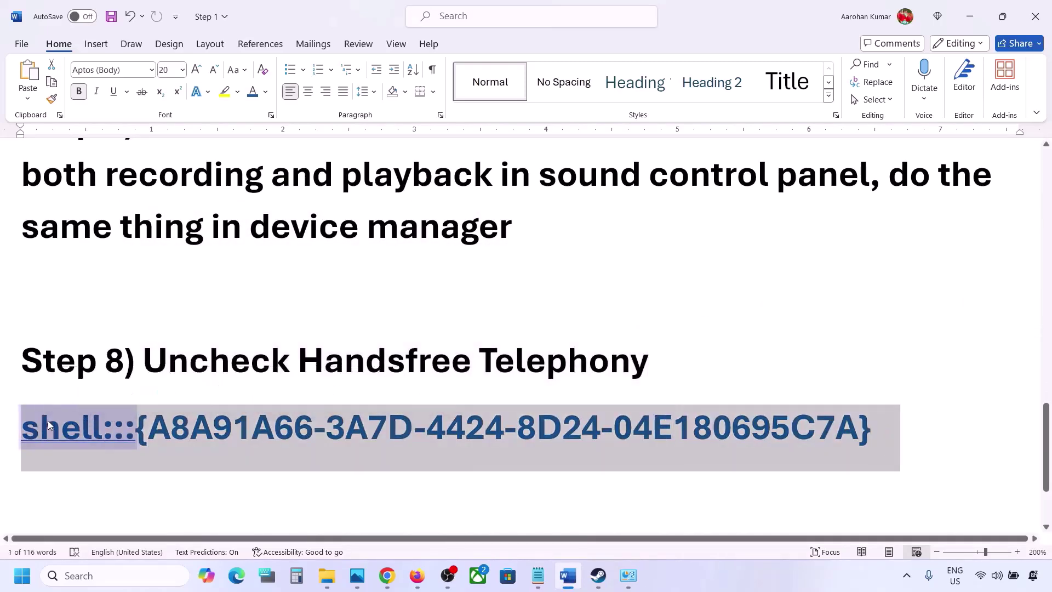
right_click(48, 425)
left_click(85, 184)
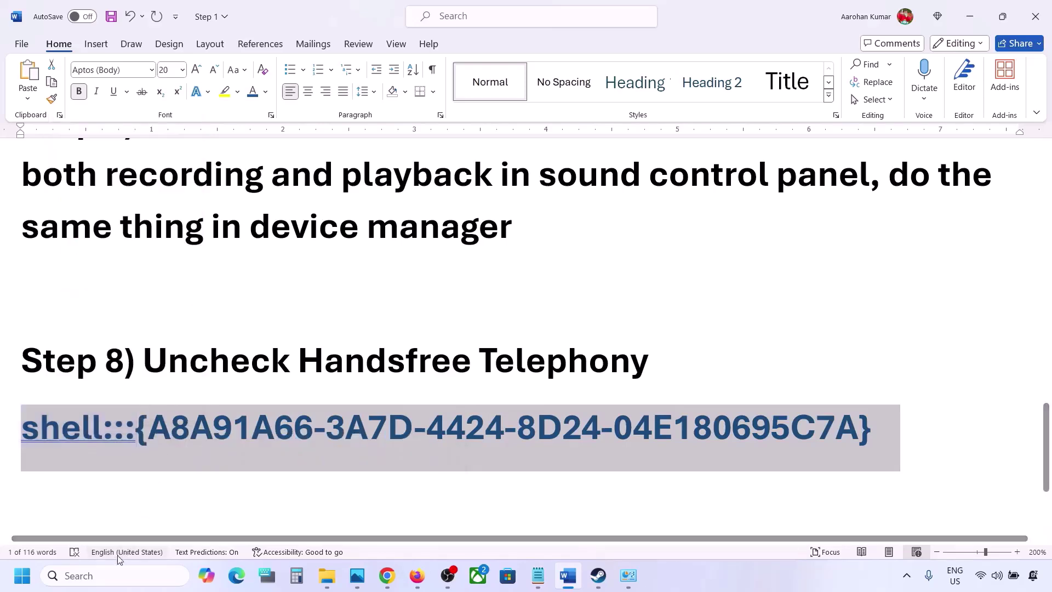
Paste the shell::: command into the Run dialog and run it to open Devices and Printers
left_click(110, 576)
type("run")
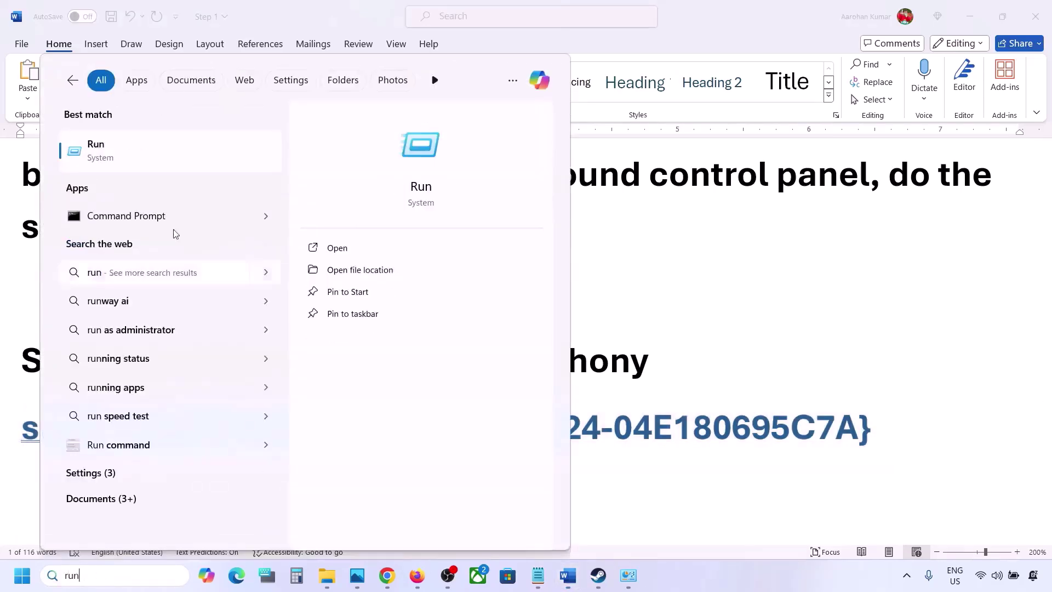
left_click(146, 150)
type("v")
key("ctrl+v")
left_click(118, 533)
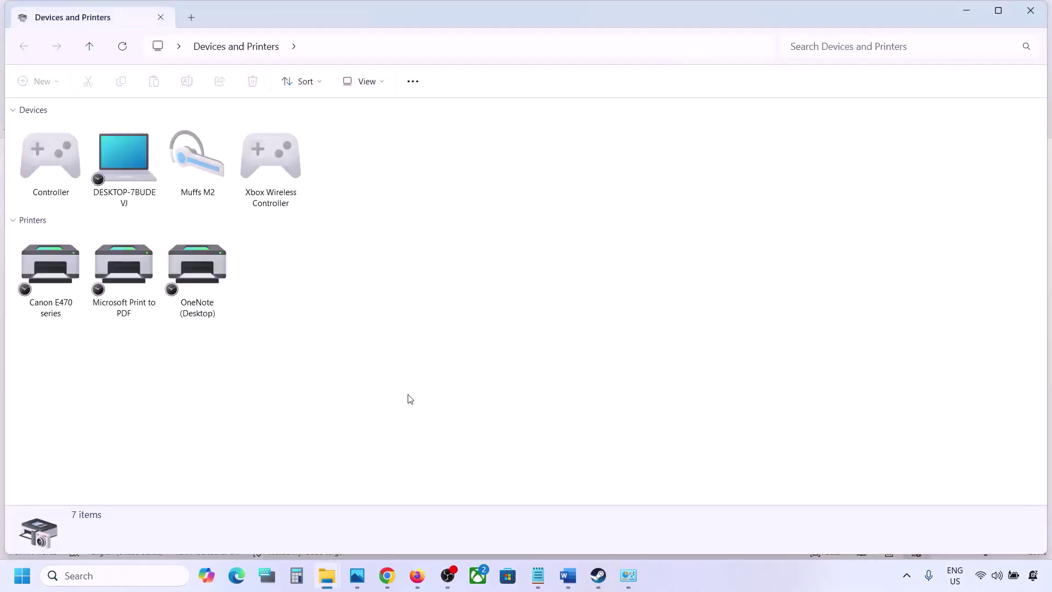
Open the properties window for the Muffs M2 headset
left_click(779, 574)
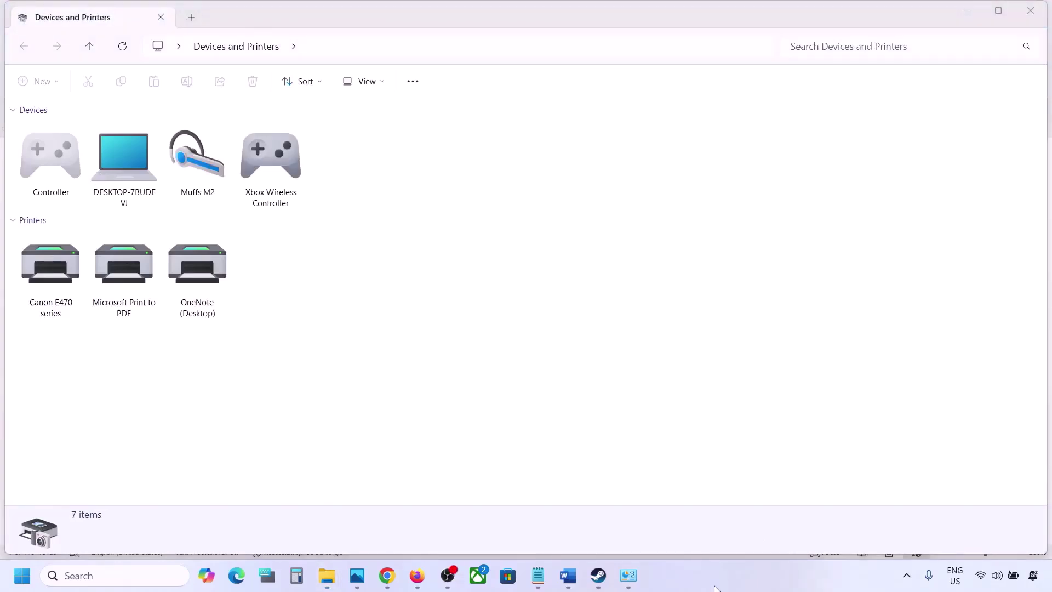
right_click(204, 160)
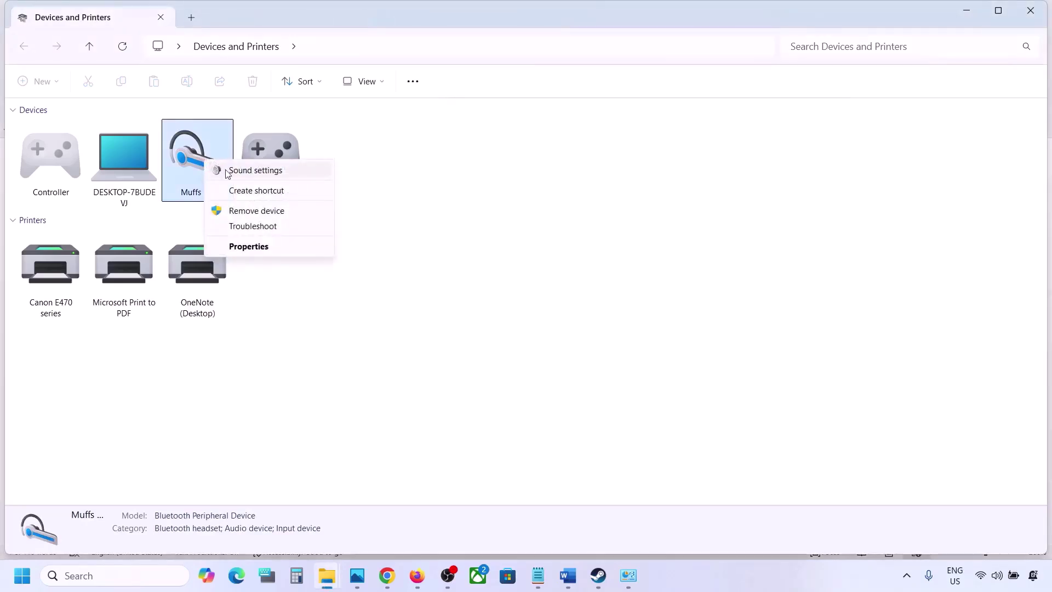
left_click(244, 246)
left_click_drag(376, 170, 489, 144)
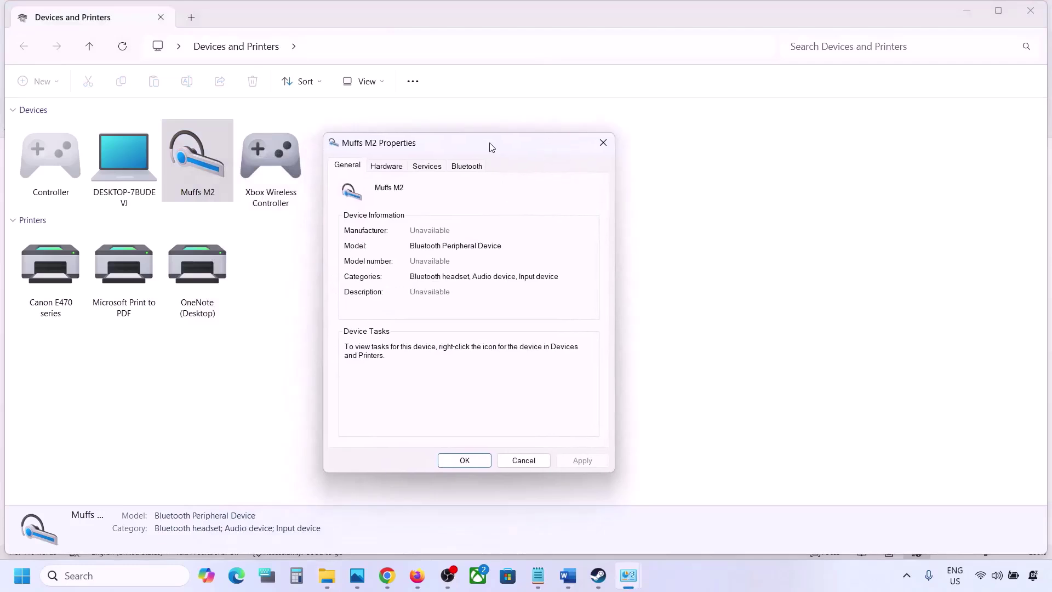
Uncheck Handsfree Telephony in the headset's Services tab, apply, and return to Word
left_click(469, 168)
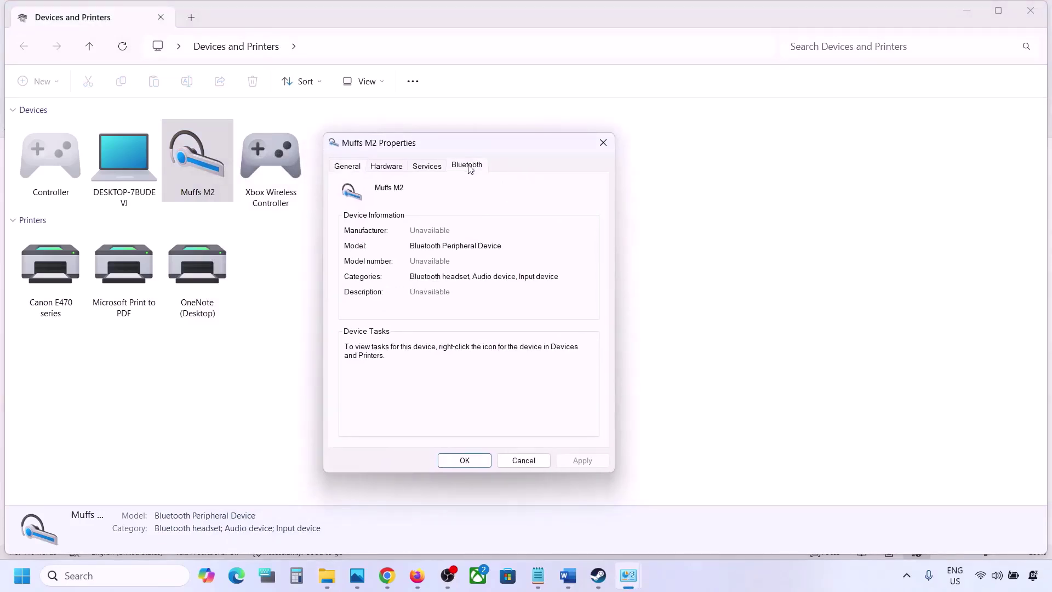
left_click(437, 171)
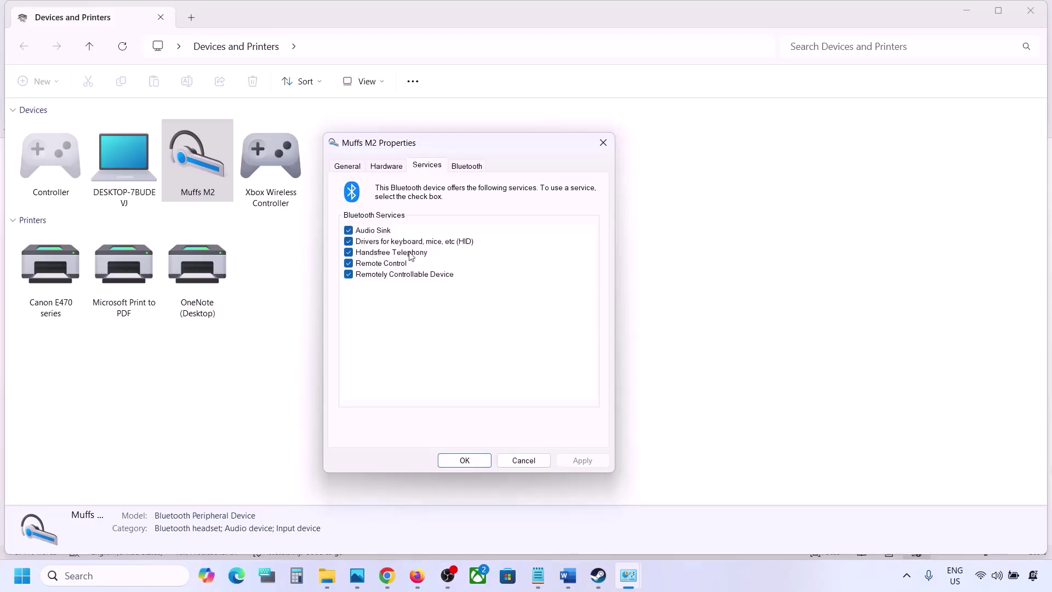
left_click(349, 252)
left_click(577, 459)
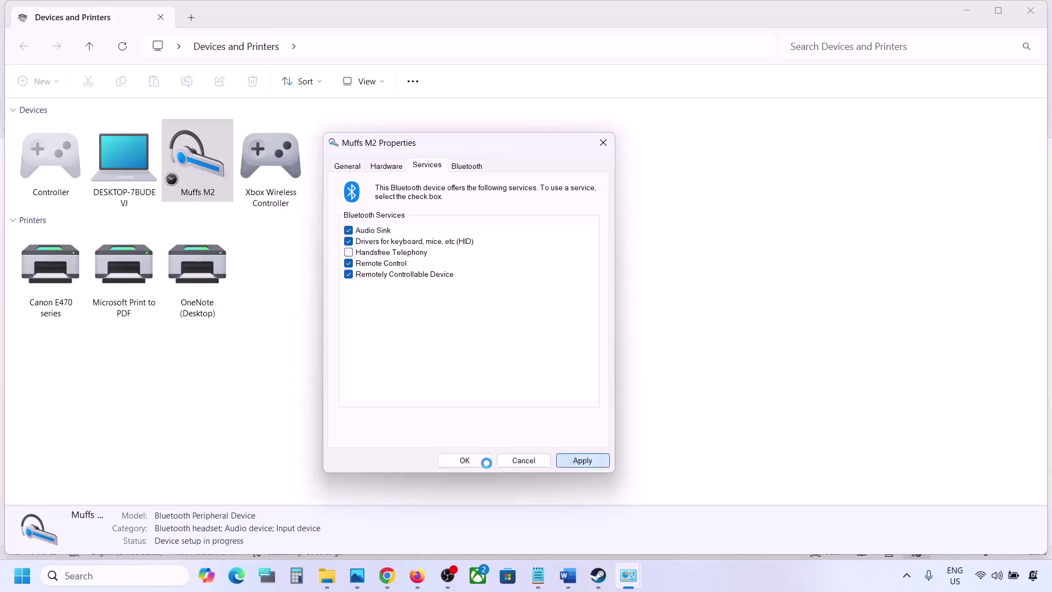
left_click(467, 461)
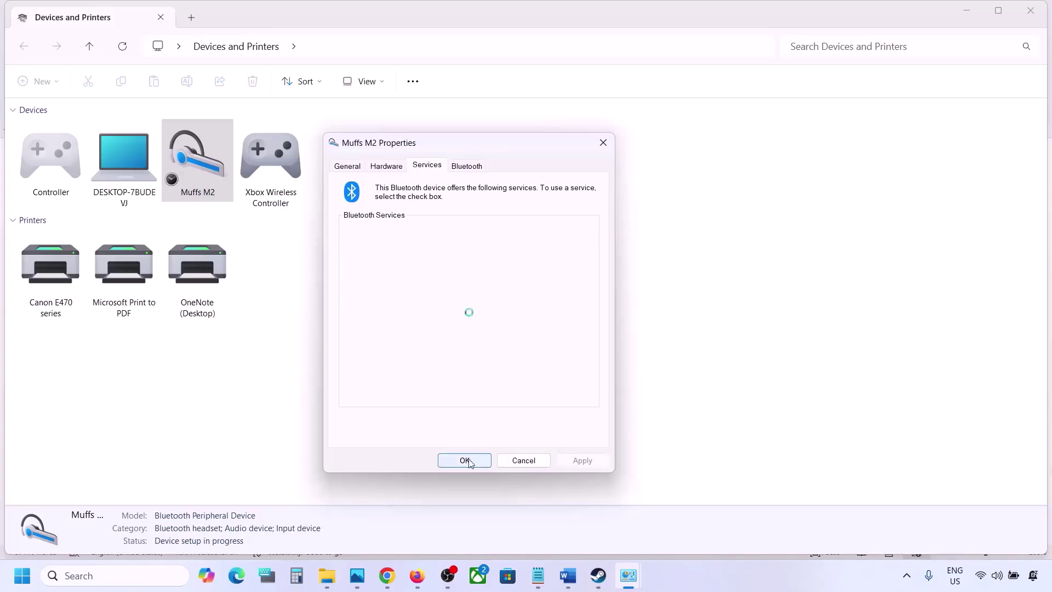
left_click(599, 584)
left_click(569, 576)
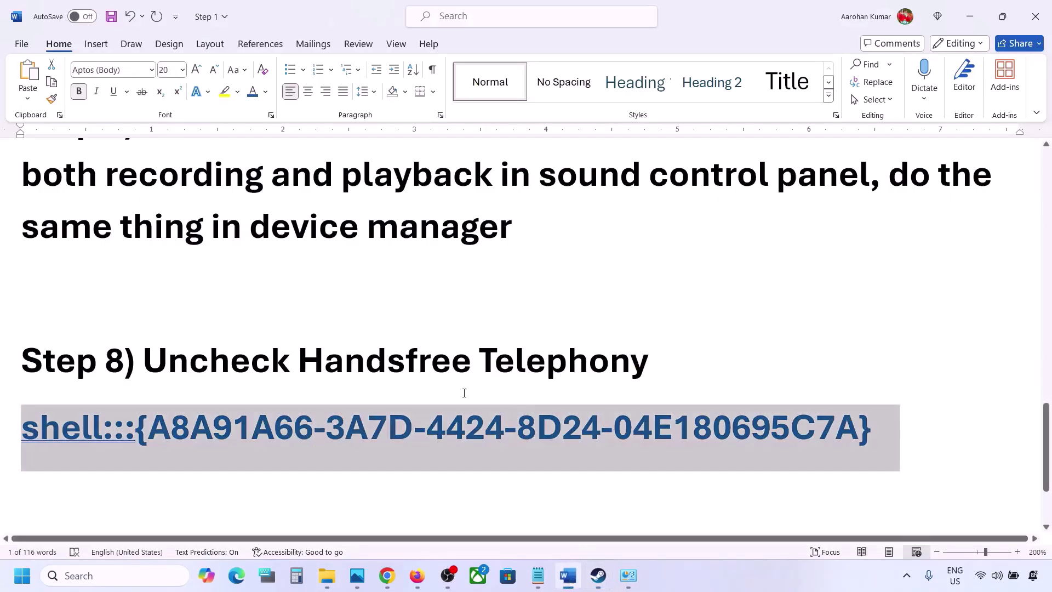
Find Step 10, Install Audio Driver, then select Realtek(R) Audio in Device Manager
scroll(465, 393, "down", 3)
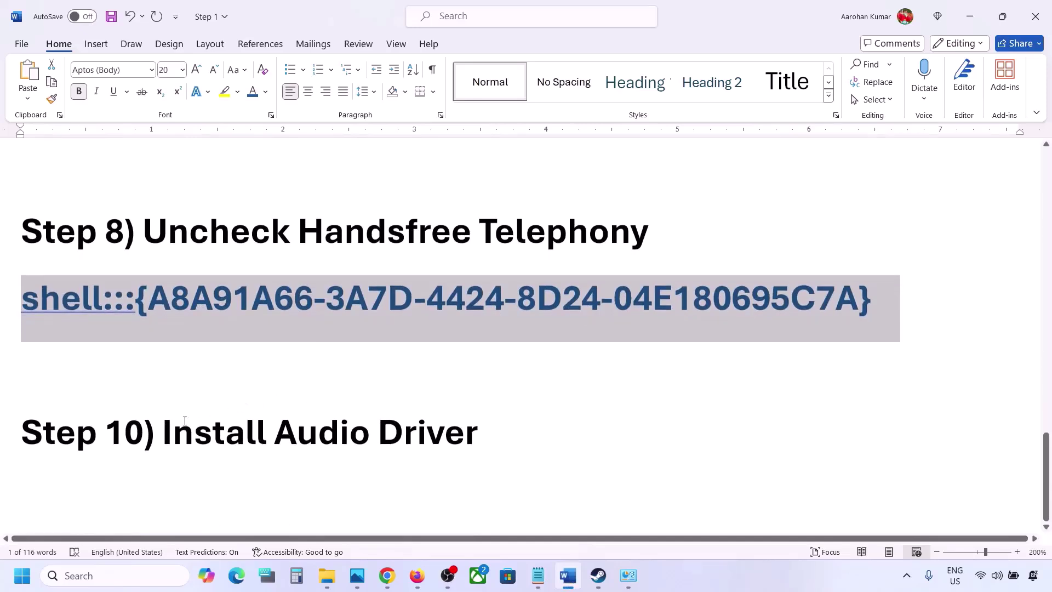
left_click_drag(163, 433, 479, 435)
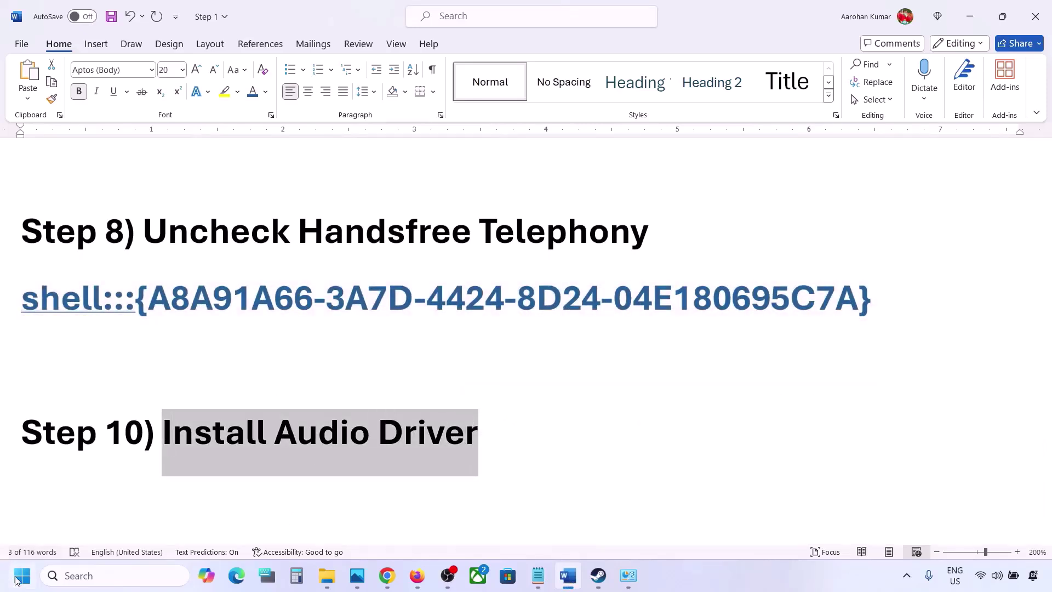
right_click(17, 579)
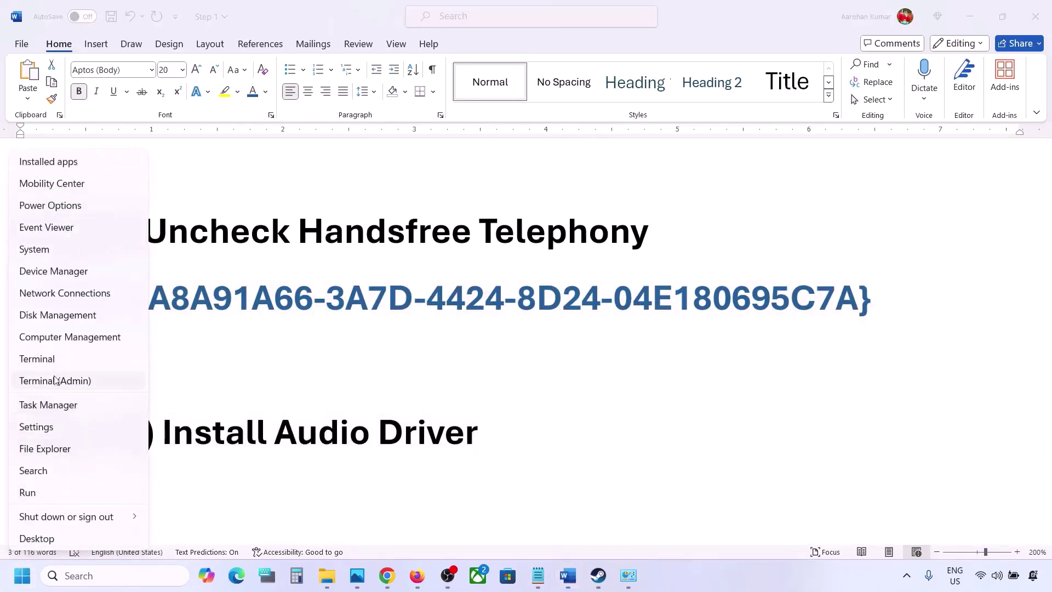
left_click(48, 272)
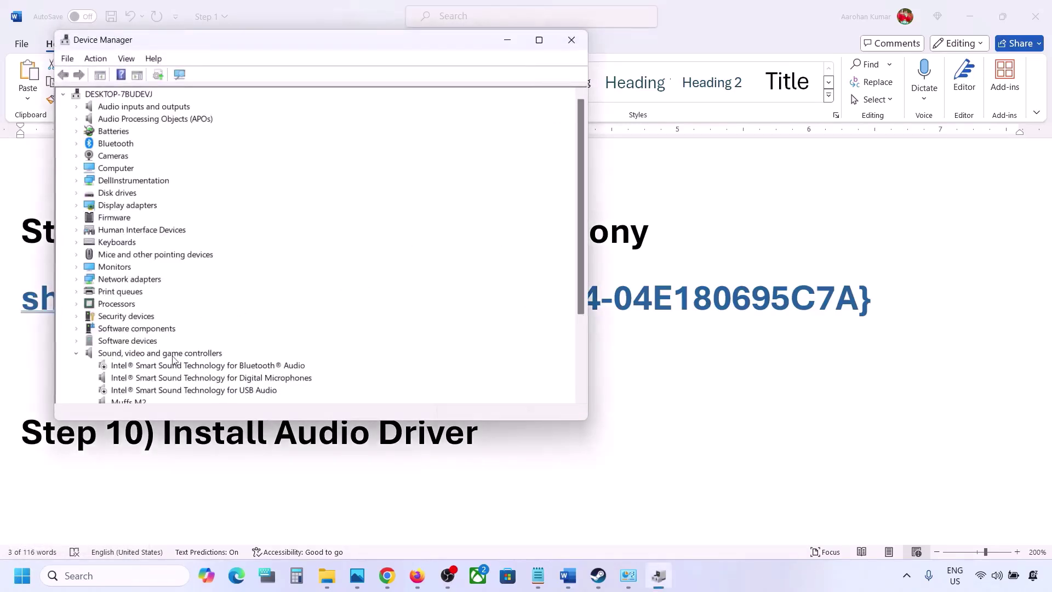
scroll(151, 348, "down", 2)
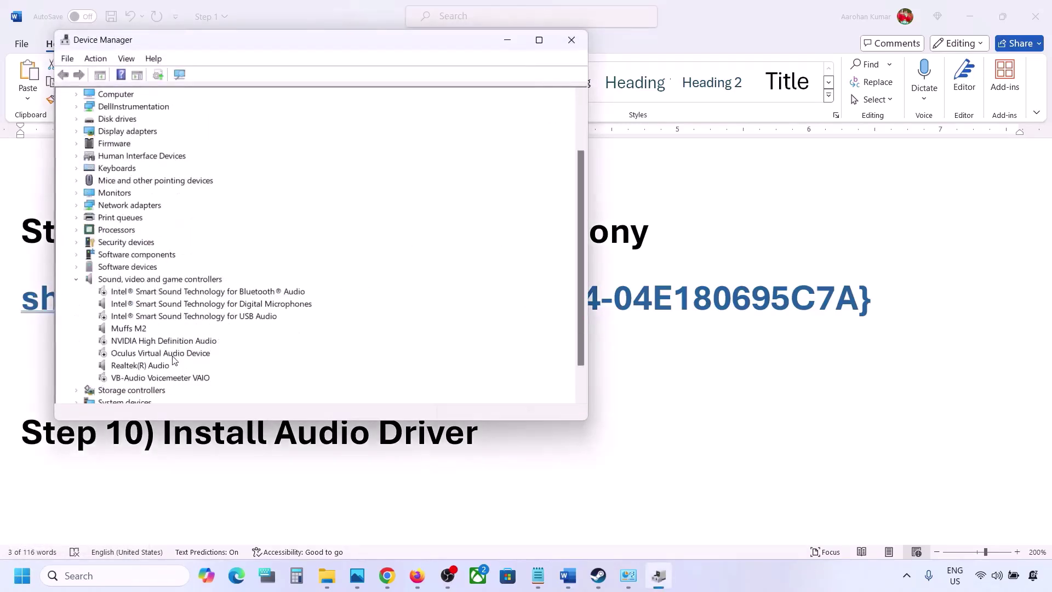
left_click(126, 369)
Update the Realtek(R) Audio driver by picking Realtek Audio from the compatible drivers list
right_click(131, 371)
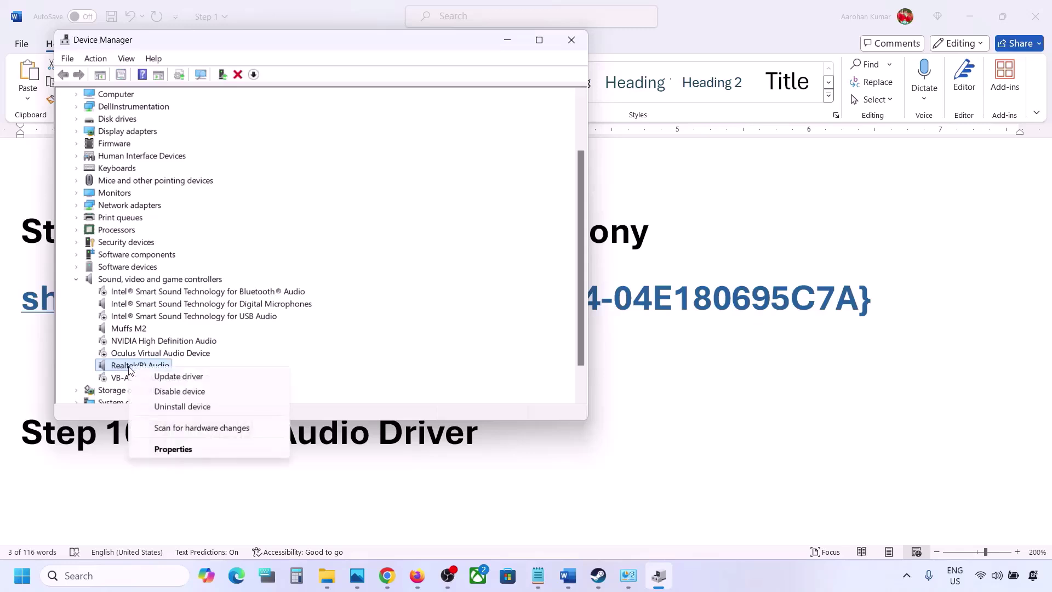
left_click(202, 380)
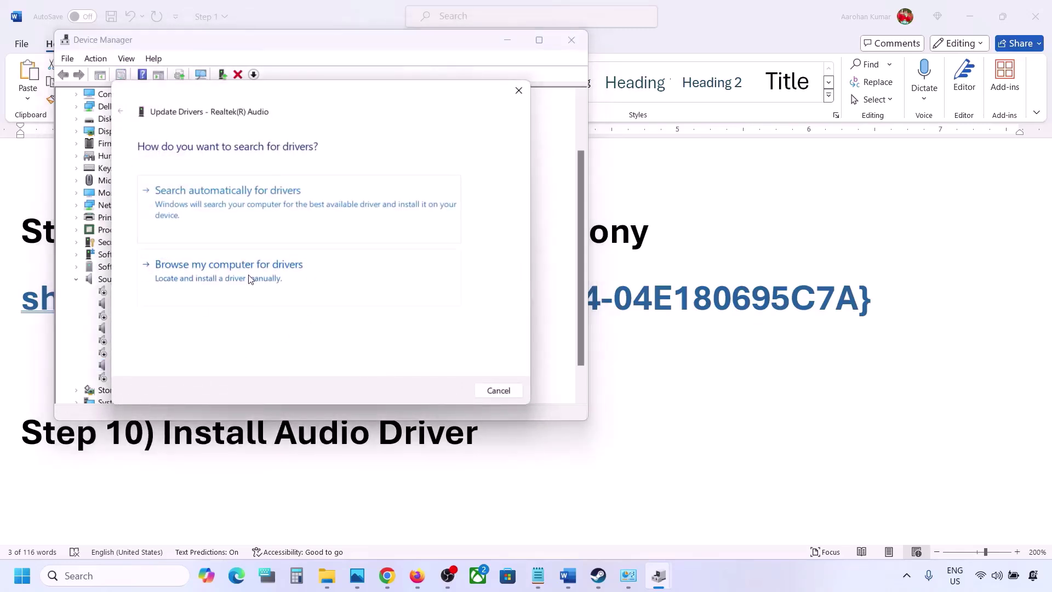
left_click(248, 279)
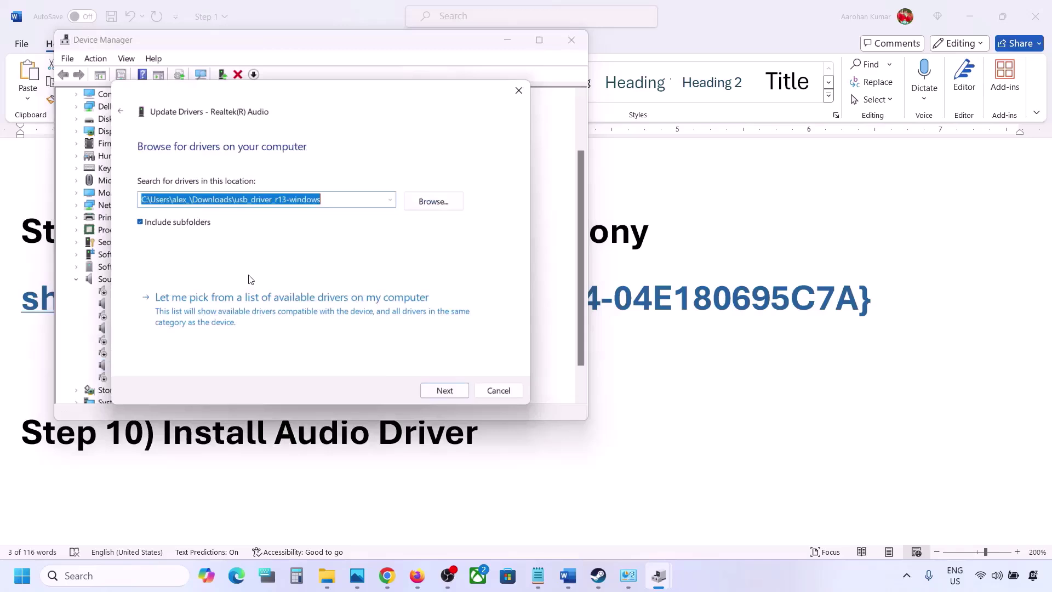
left_click(216, 313)
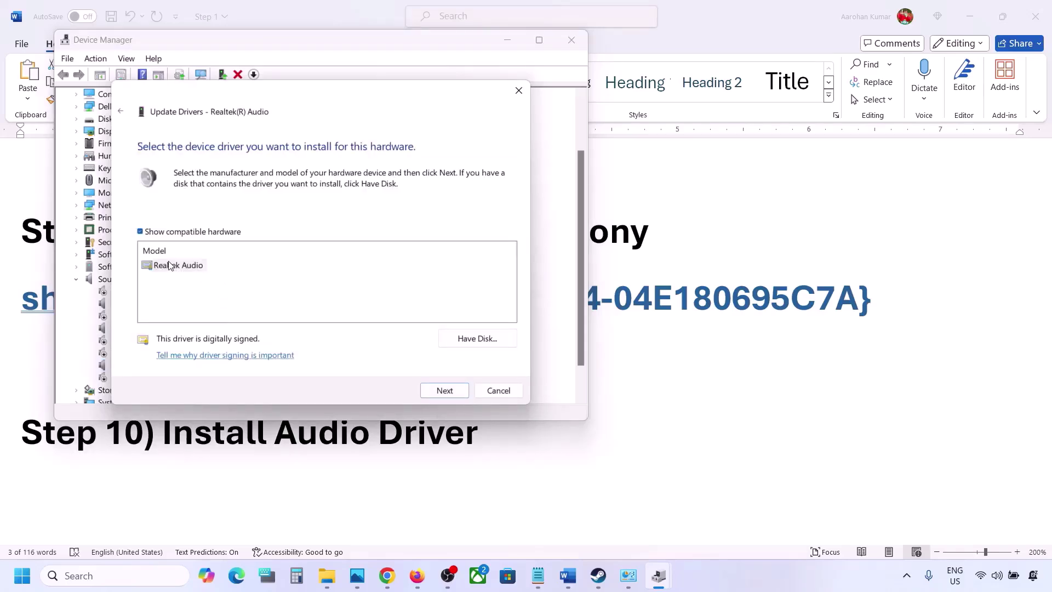
left_click_drag(311, 97, 433, 78)
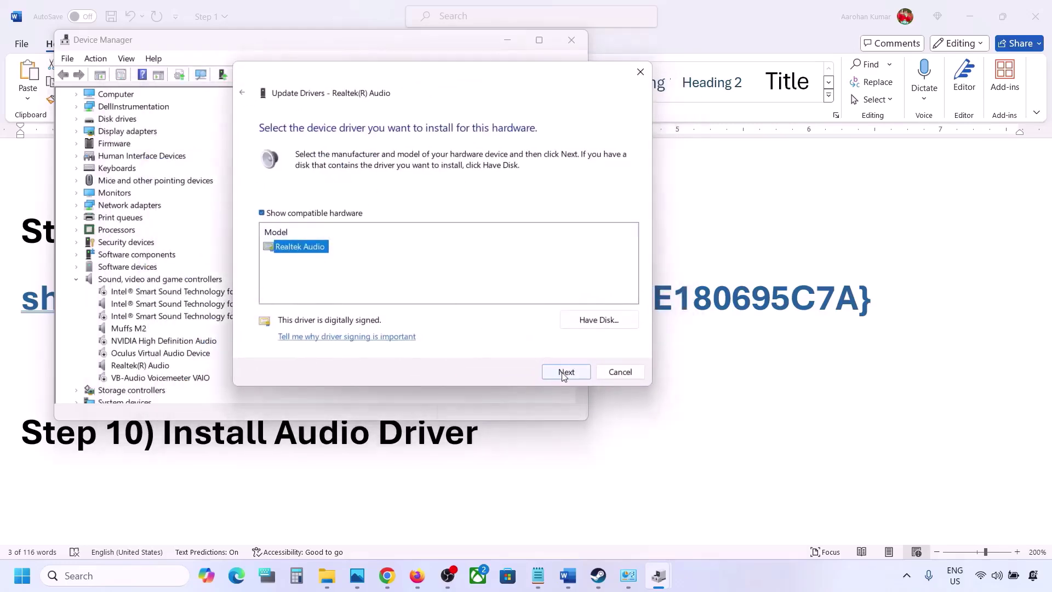
left_click(617, 373)
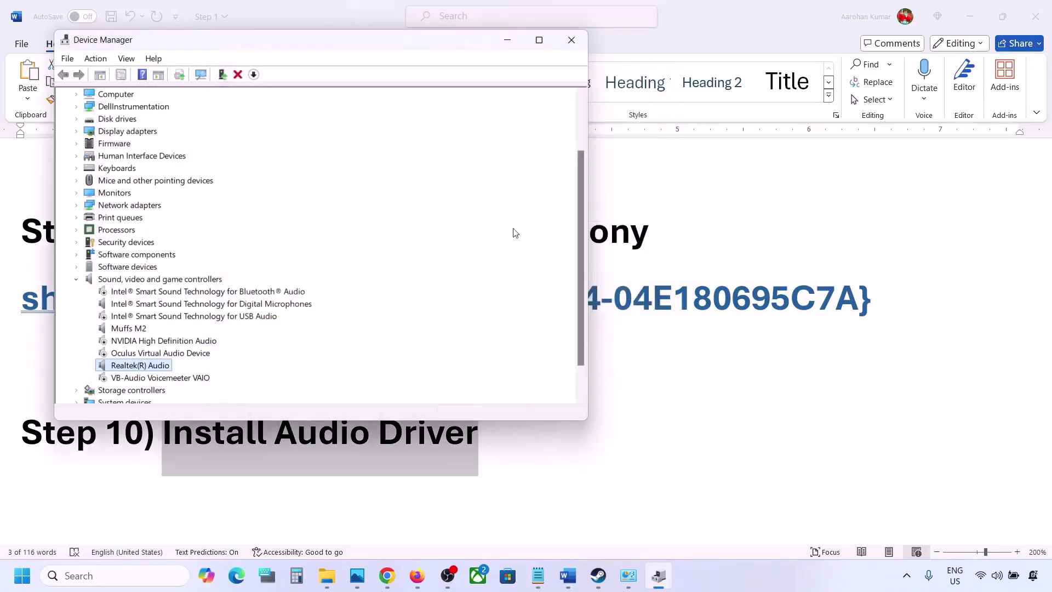
Close Device Manager and scroll the Word document back to Step 10, Install Audio Driver
left_click(581, 38)
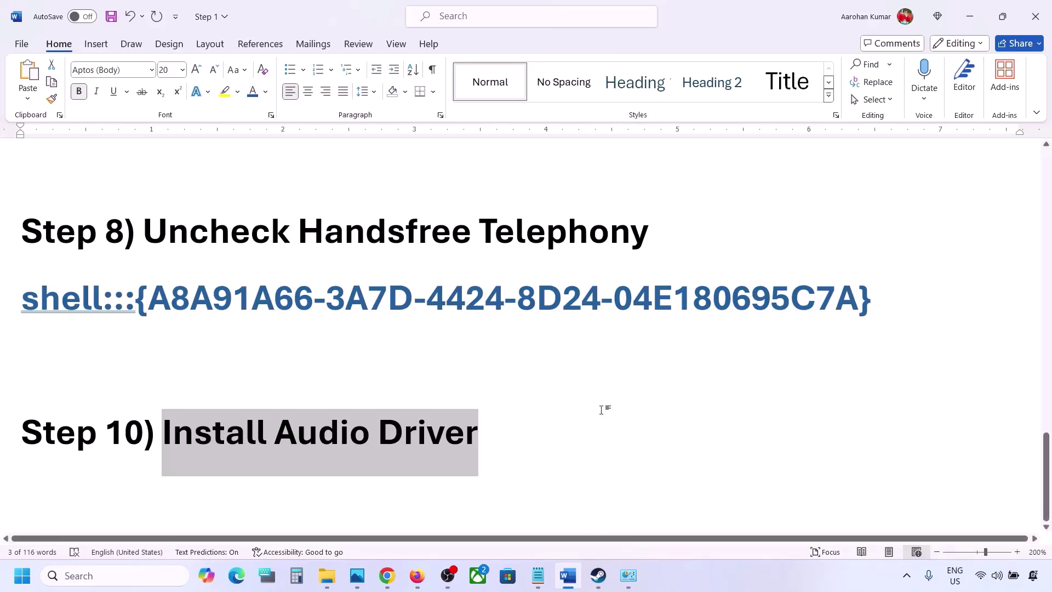
scroll(601, 410, "up", 3)
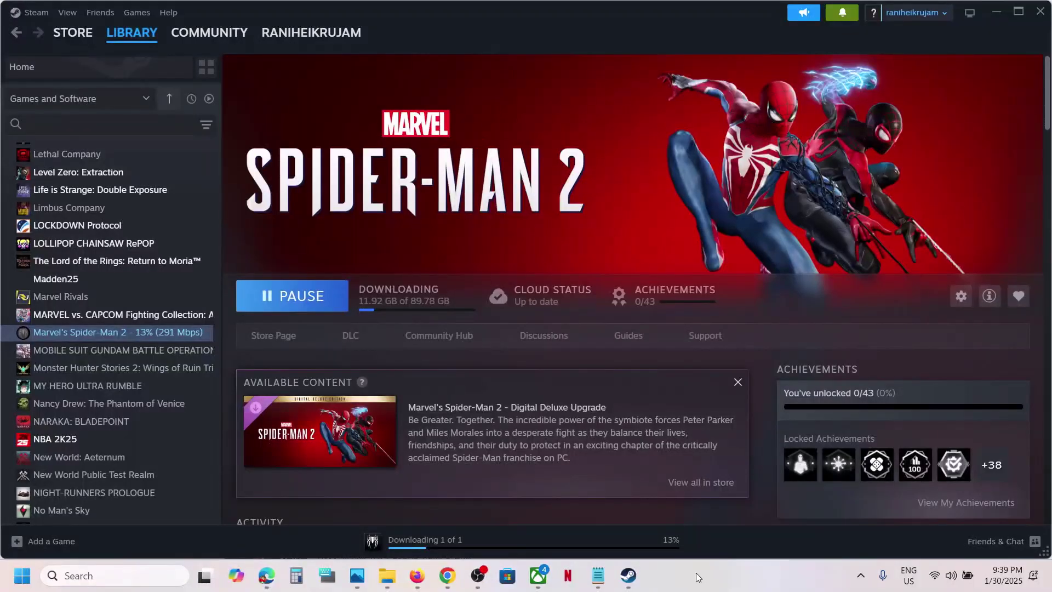
right_click(155, 336)
left_click(189, 437)
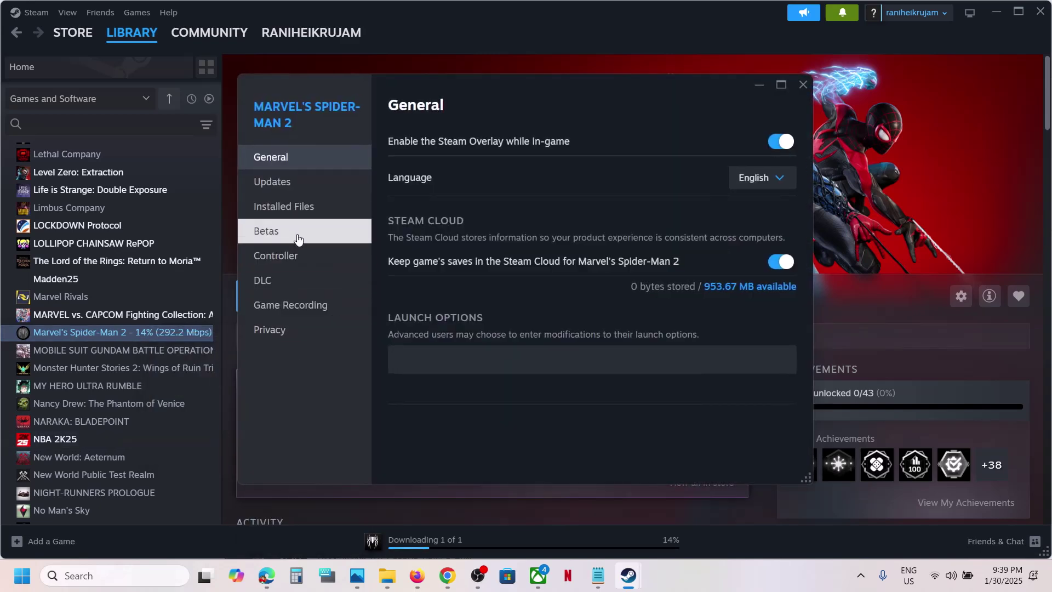
left_click(290, 206)
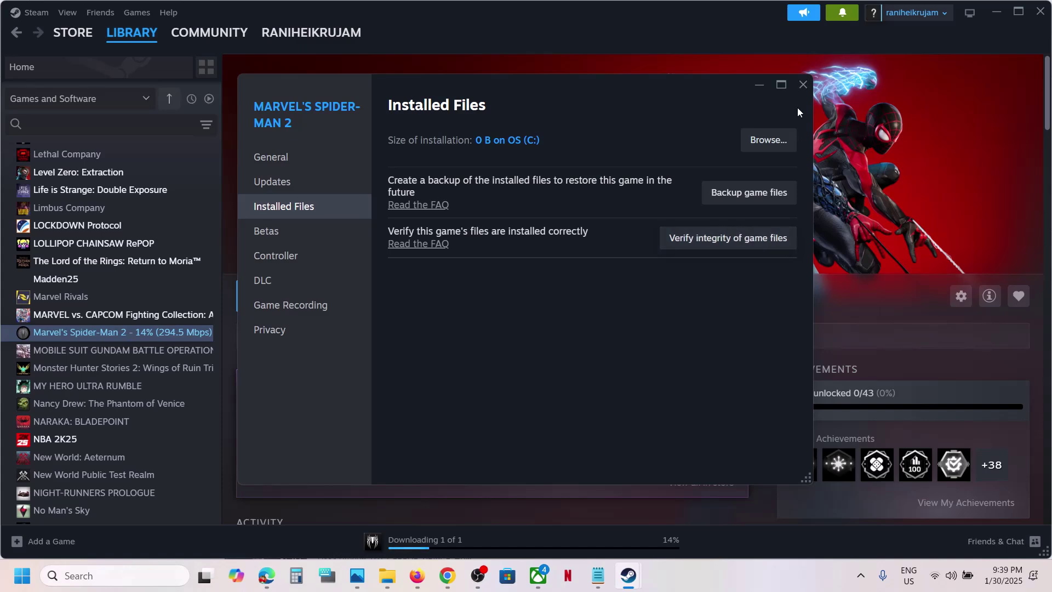
left_click(803, 86)
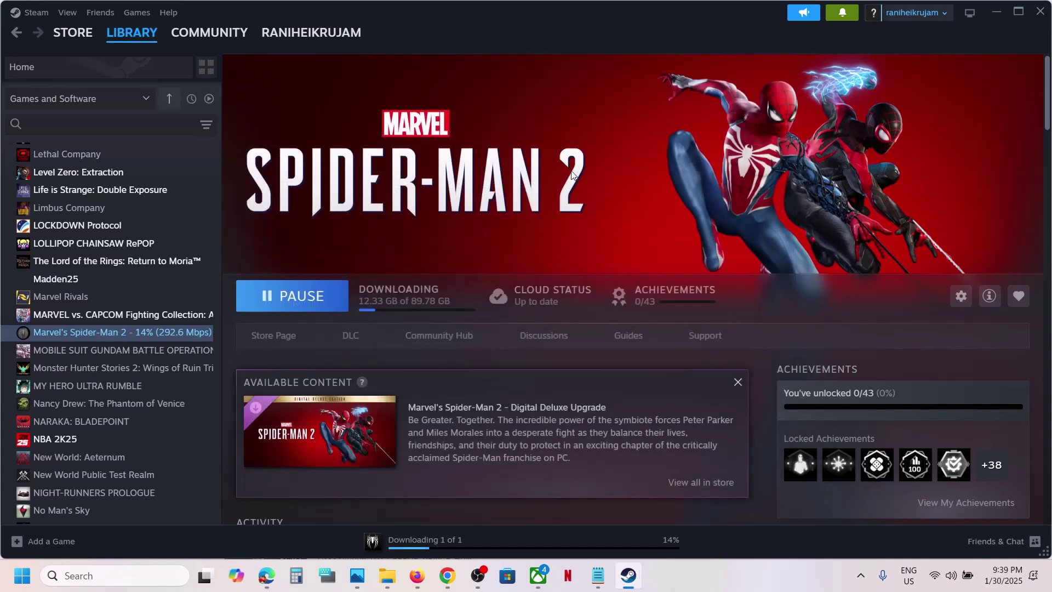